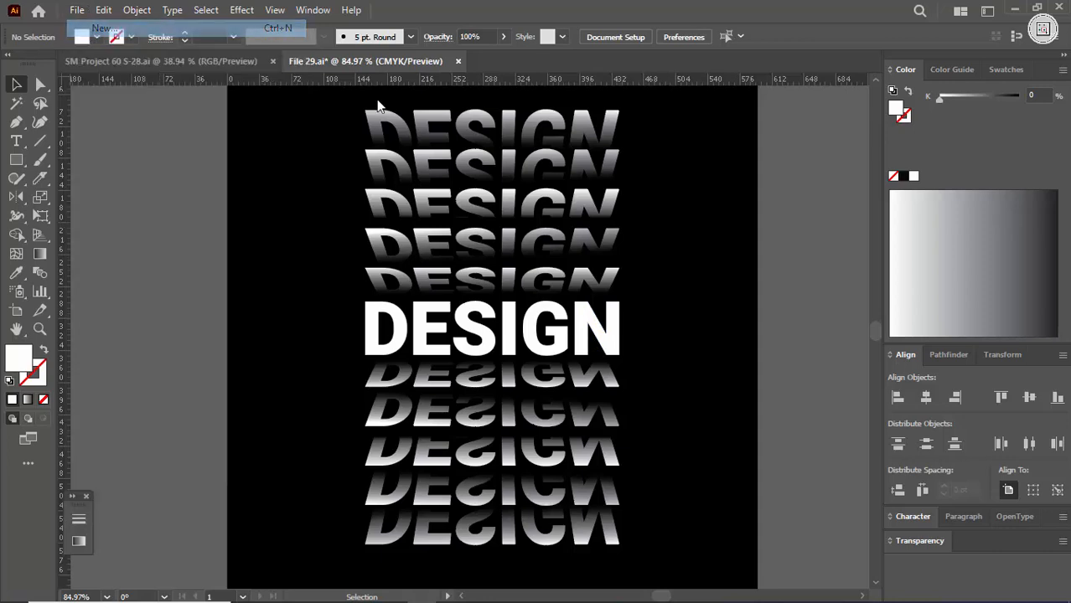
- Create a new 1280 × 720 px document in RGB colour mode at 300 ppi
{"action": "left_click", "coordinate": [837, 541]}
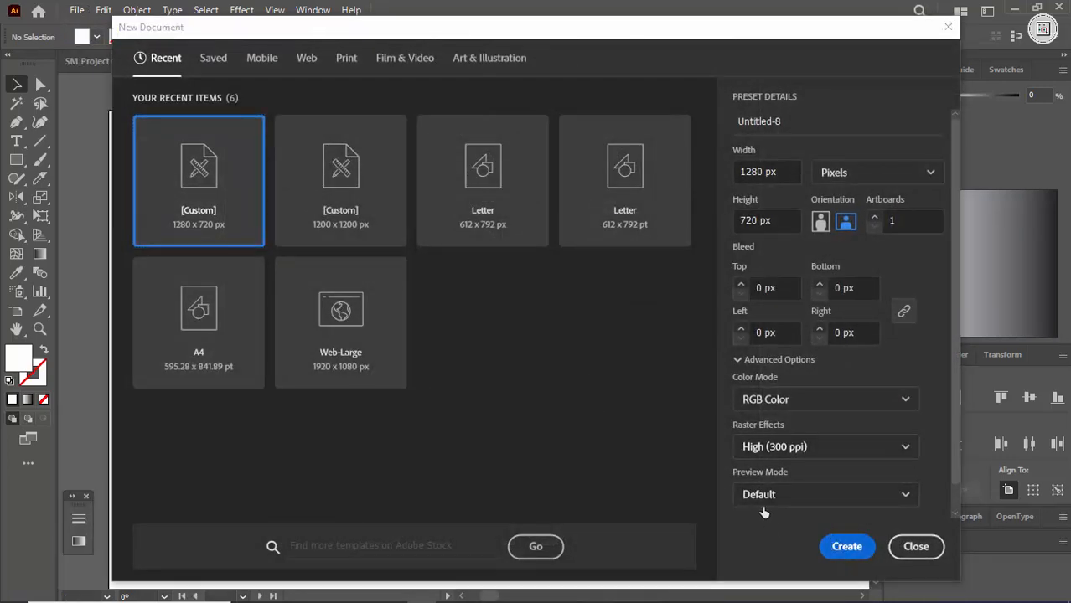
{"action": "key", "text": "ctrl+space"}
{"action": "left_click_drag", "start_coordinate": [655, 402], "coordinate": [597, 321]}
{"action": "left_click_drag", "start_coordinate": [629, 280], "coordinate": [657, 342]}
- Add the text "design" above the artboard and scale it up to about 170 pt
{"action": "key", "text": "t"}
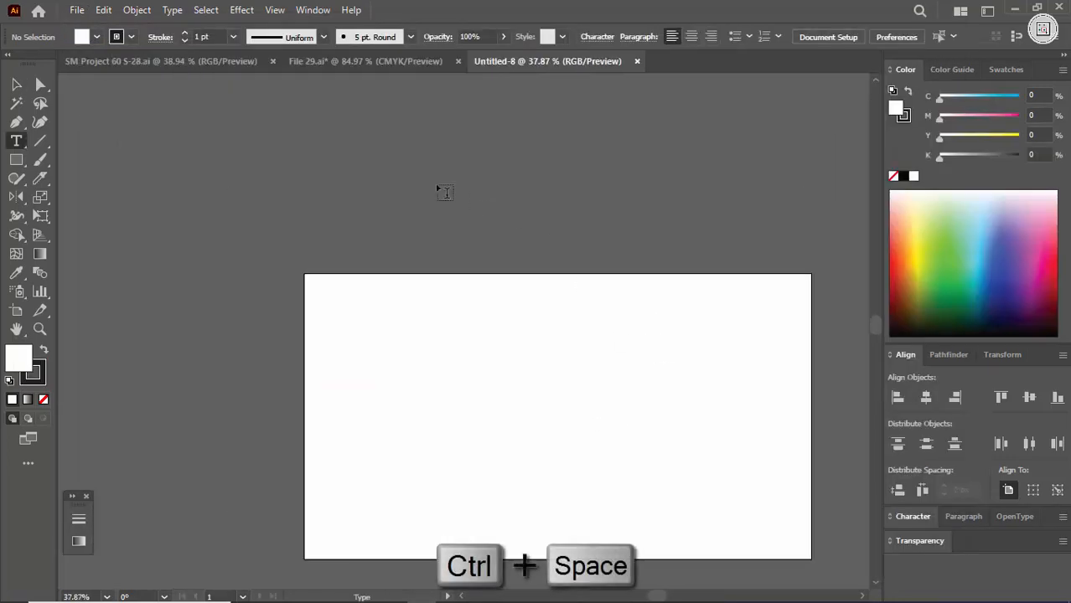
{"action": "left_click", "coordinate": [433, 184]}
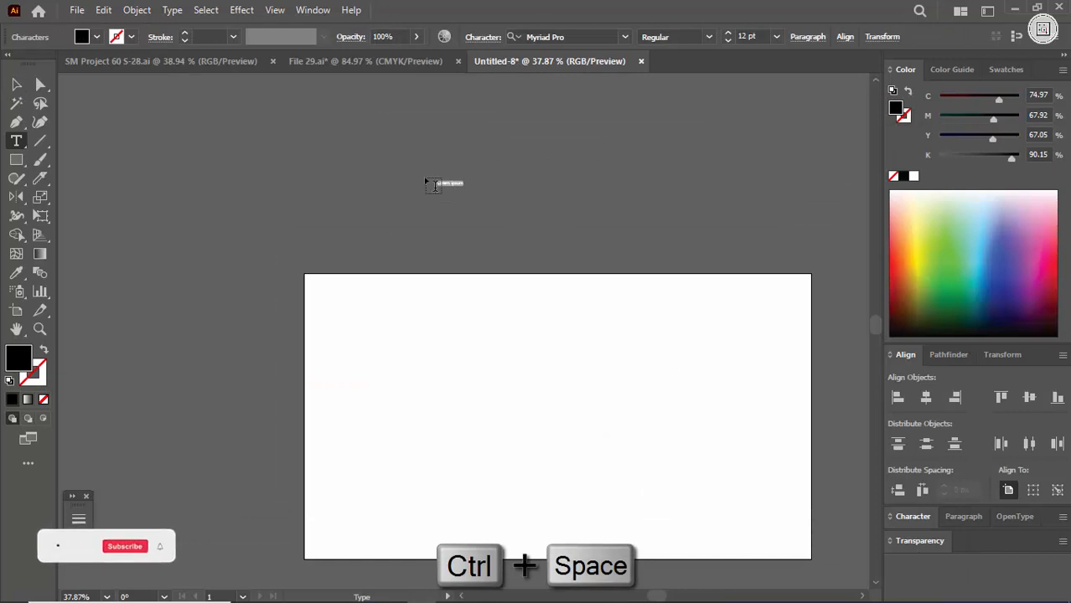
{"action": "key", "text": "BackSpace"}
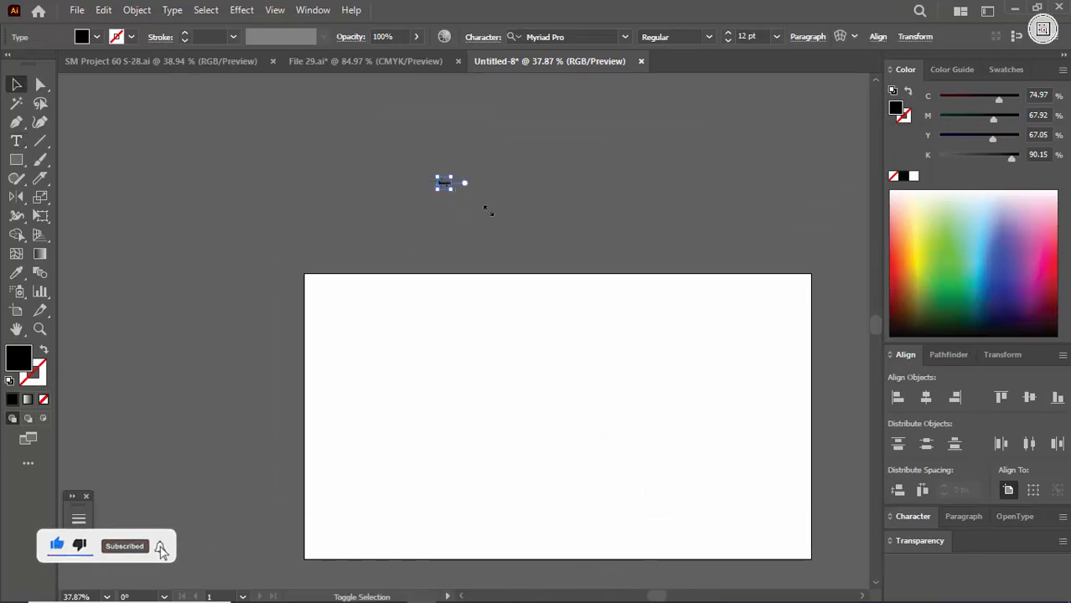
{"action": "left_click_drag", "start_coordinate": [488, 212], "coordinate": [674, 317]}
{"action": "mouse_move", "coordinate": [598, 211]}
{"action": "left_mouse_down"}
{"action": "mouse_move", "coordinate": [630, 211]}
{"action": "mouse_move", "coordinate": [611, 209]}
{"action": "left_mouse_up"}
- Set the font of the "design" text to Roboto in the Black style
{"action": "double_click", "coordinate": [611, 209]}
{"action": "key", "text": "ctrl+a"}
{"action": "key", "text": "Escape"}
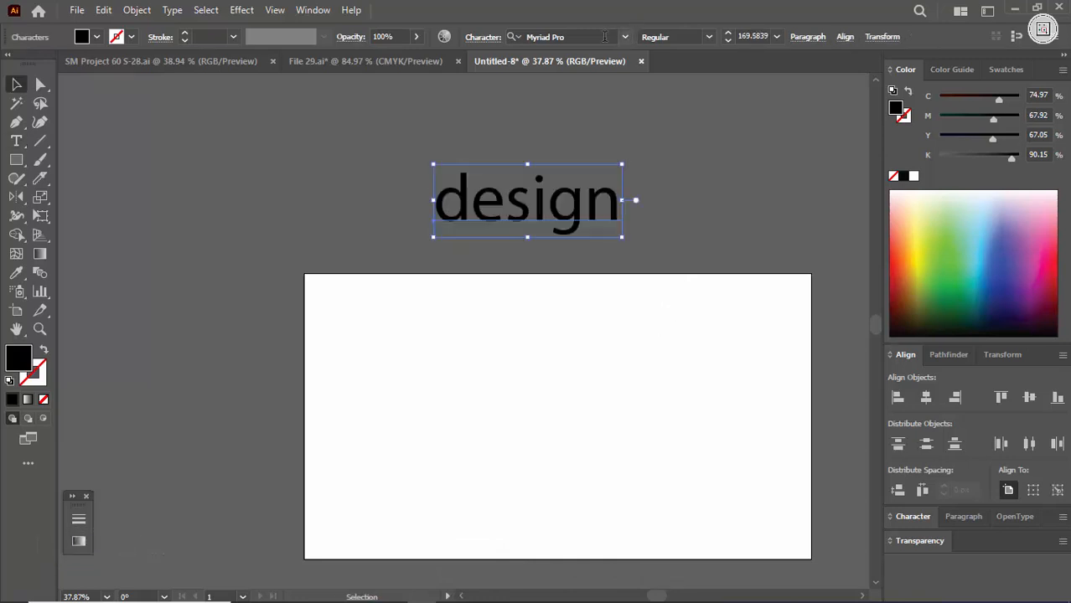
{"action": "left_click", "coordinate": [608, 36]}
{"action": "type", "text": "robvoto"}
{"action": "key", "text": "Return"}
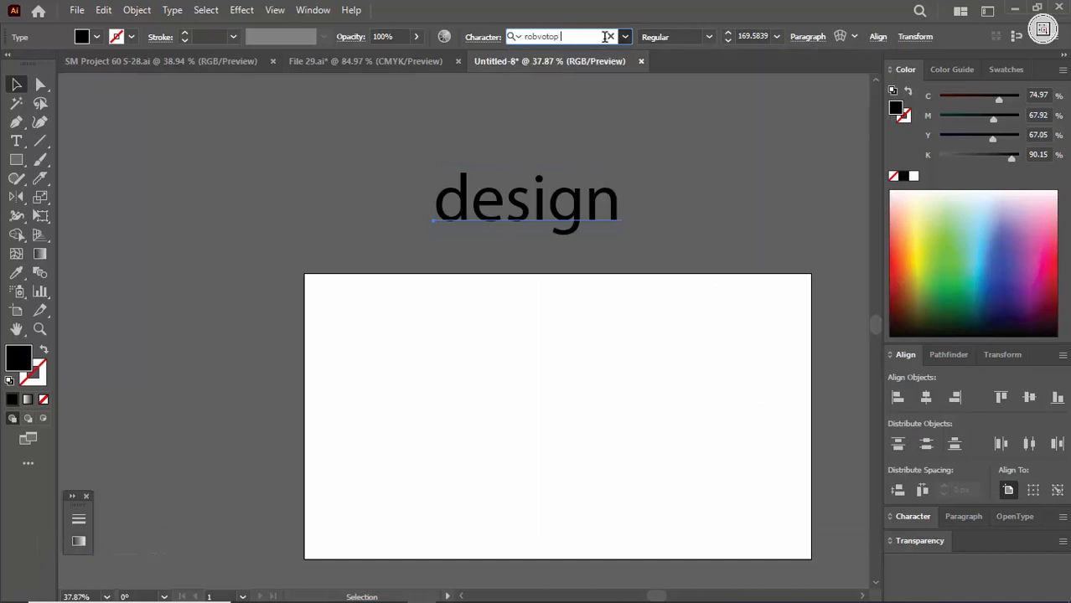
{"action": "left_click", "coordinate": [709, 37]}
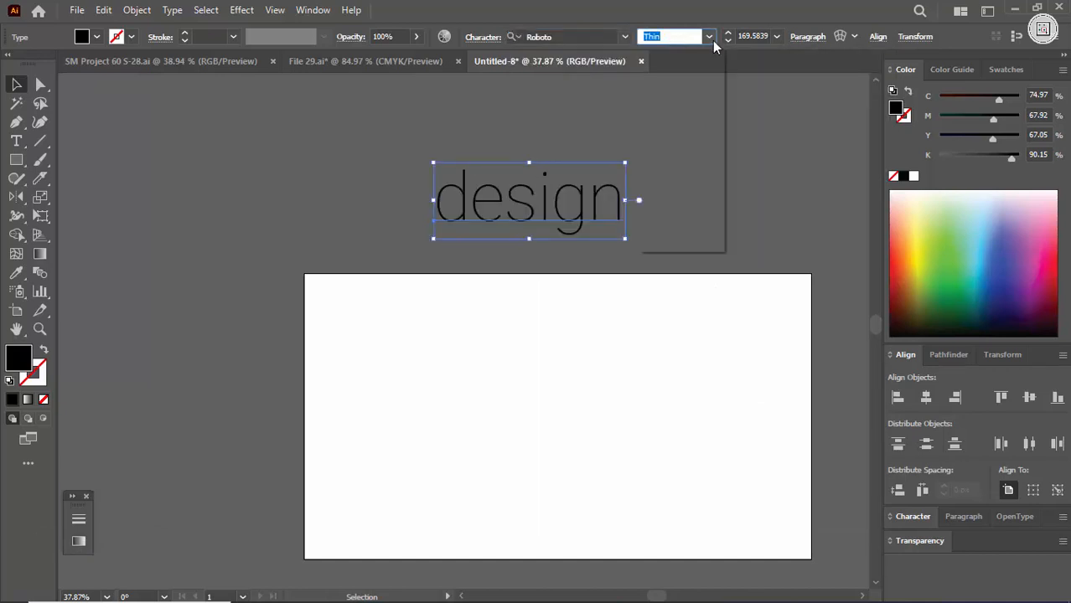
{"action": "left_click", "coordinate": [672, 228]}
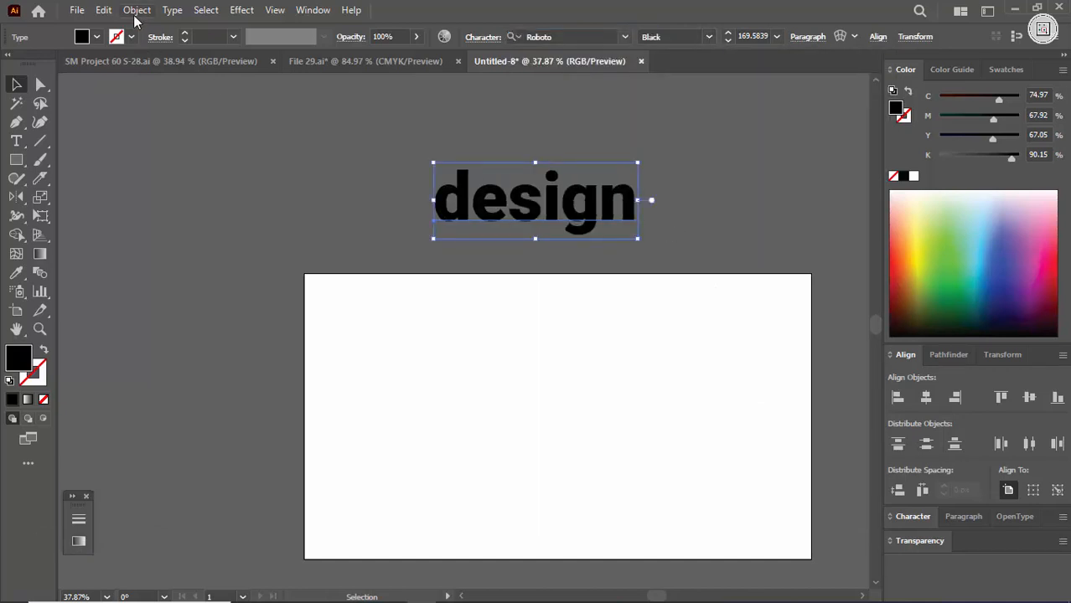
- Change the text to uppercase and move it slightly up above the artboard
{"action": "left_click", "coordinate": [176, 10]}
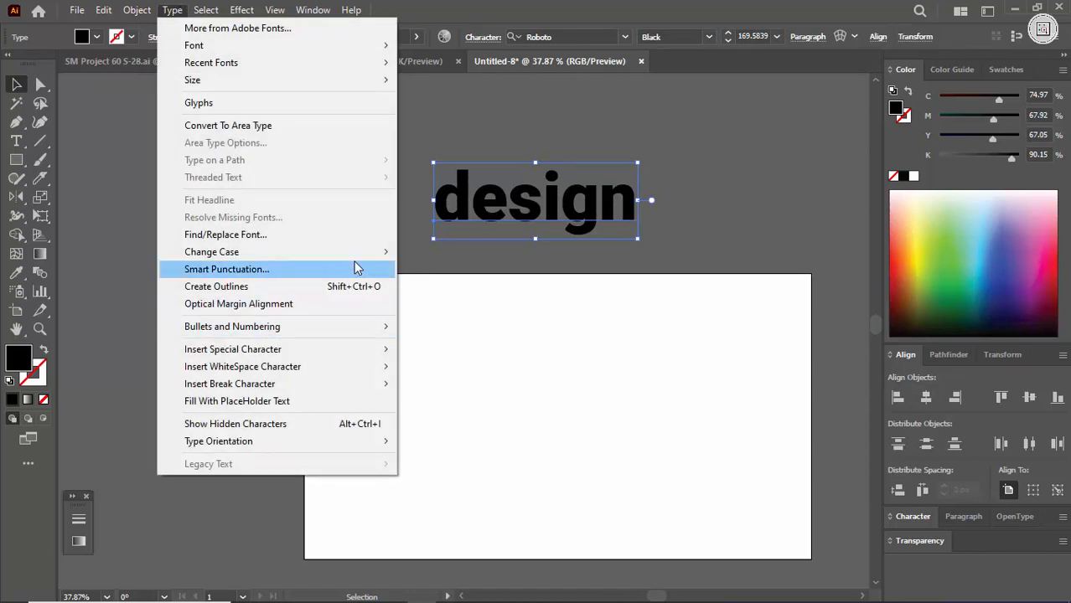
{"action": "mouse_move", "coordinate": [355, 261]}
{"action": "left_click", "coordinate": [408, 255]}
{"action": "left_click", "coordinate": [495, 252]}
{"action": "left_click_drag", "start_coordinate": [527, 202], "coordinate": [520, 173]}
- Convert the DESIGN text to outlines
{"action": "right_click", "coordinate": [520, 175]}
{"action": "left_click", "coordinate": [574, 363]}
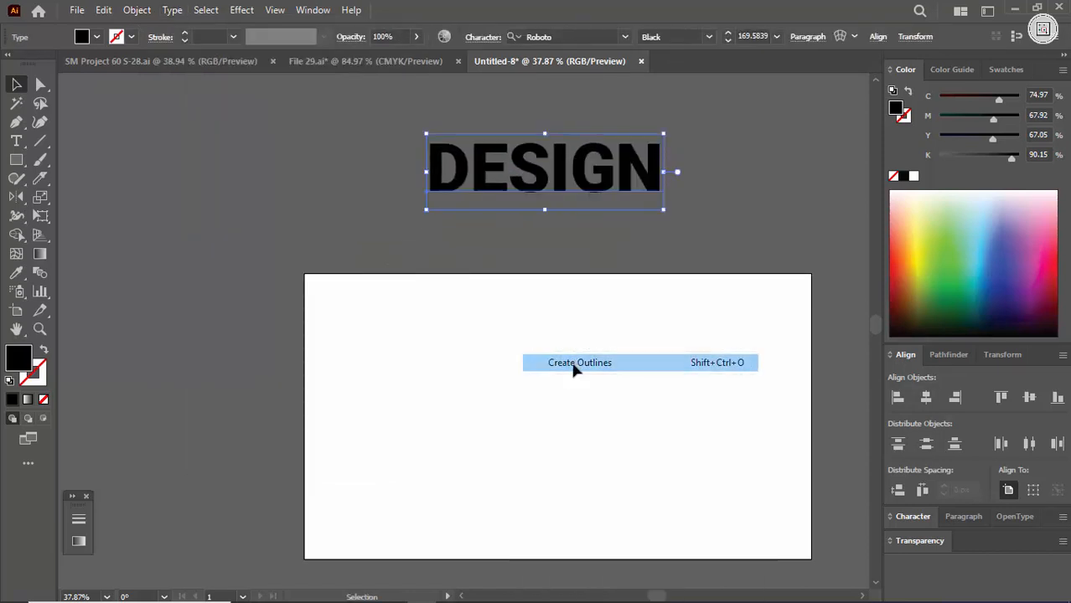
{"action": "left_click", "coordinate": [505, 299]}
{"action": "scroll", "coordinate": [505, 299], "scroll_direction": "up", "scroll_amount": 3}
- Switch the colour sliders to RGB and move the outlined lettering farther up from the artboard
{"action": "left_click", "coordinate": [545, 277]}
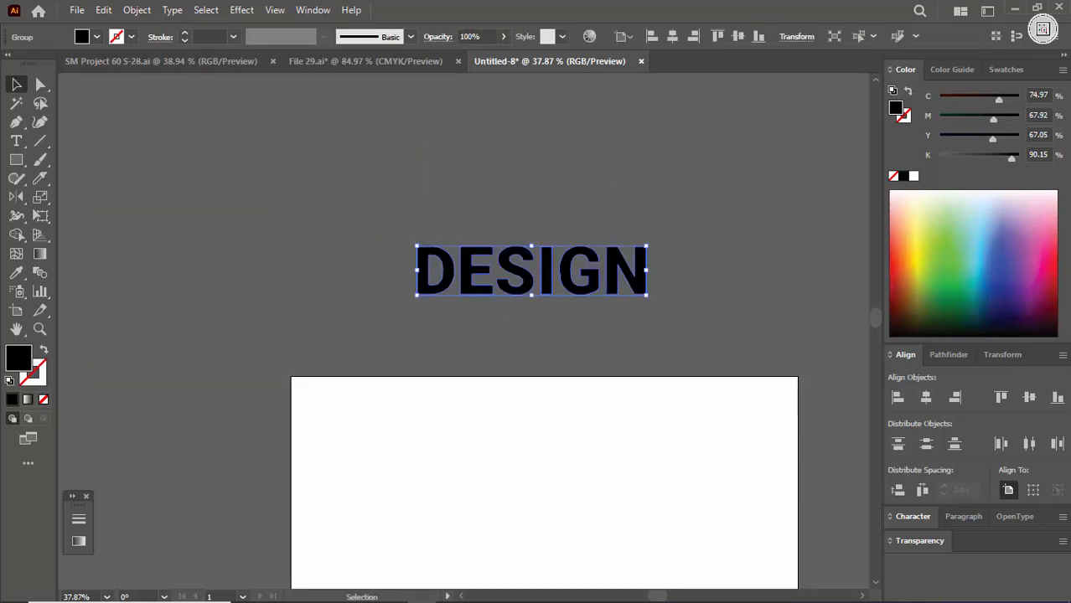
{"action": "left_click", "coordinate": [1063, 69]}
{"action": "left_click", "coordinate": [934, 113]}
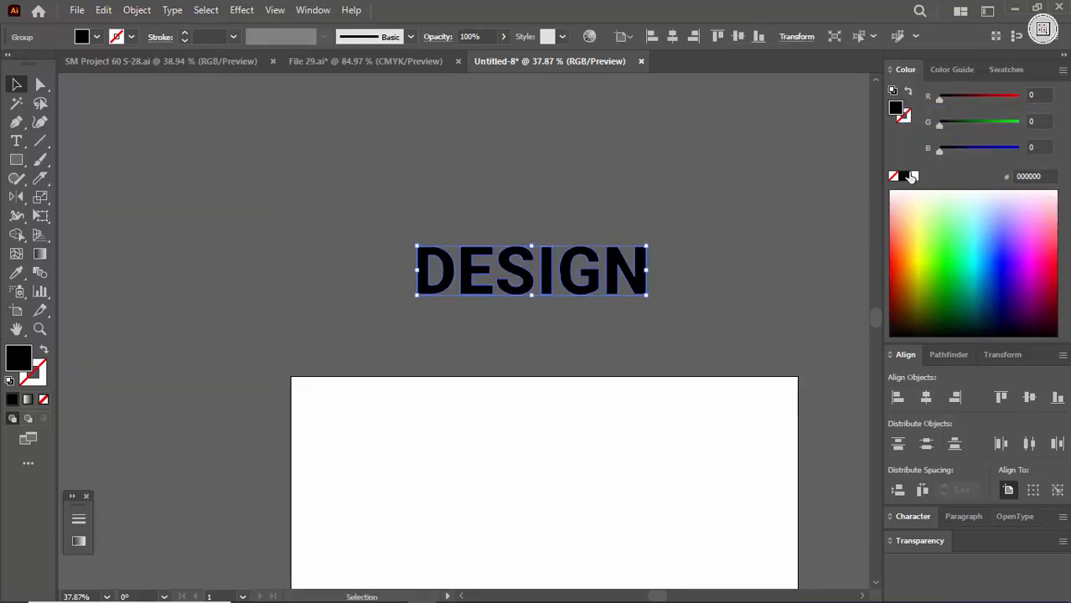
{"action": "left_click", "coordinate": [698, 291]}
{"action": "left_click_drag", "start_coordinate": [629, 285], "coordinate": [623, 227]}
{"action": "left_click", "coordinate": [608, 313]}
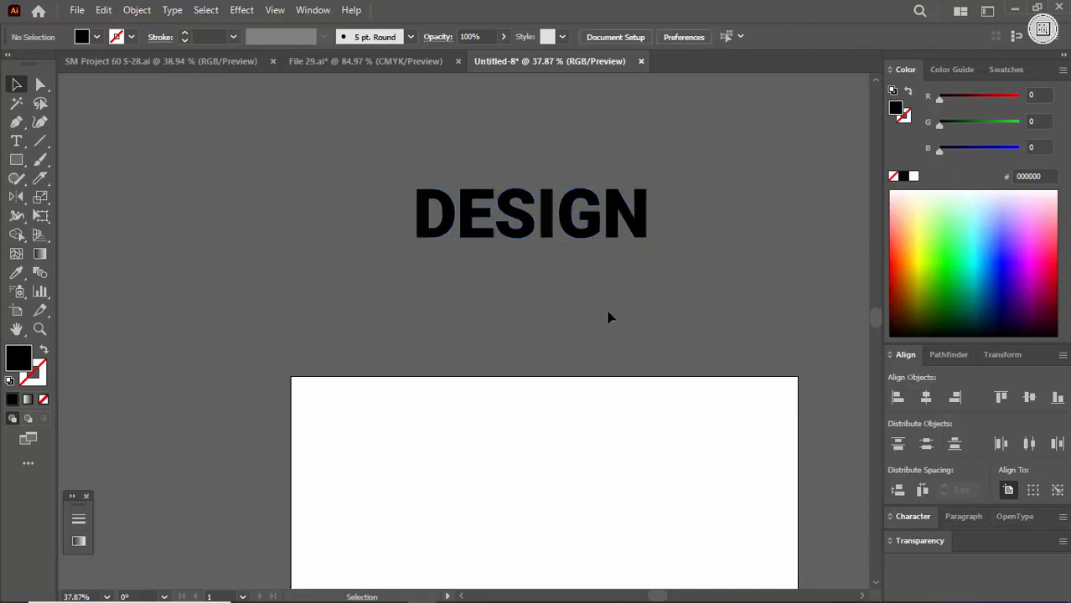
- Fill the DESIGN lettering with a vertical linear gradient at -90°, reversed to run from black at the top to white at the bottom
{"action": "left_click", "coordinate": [602, 225]}
{"action": "key", "text": "ctrl+space"}
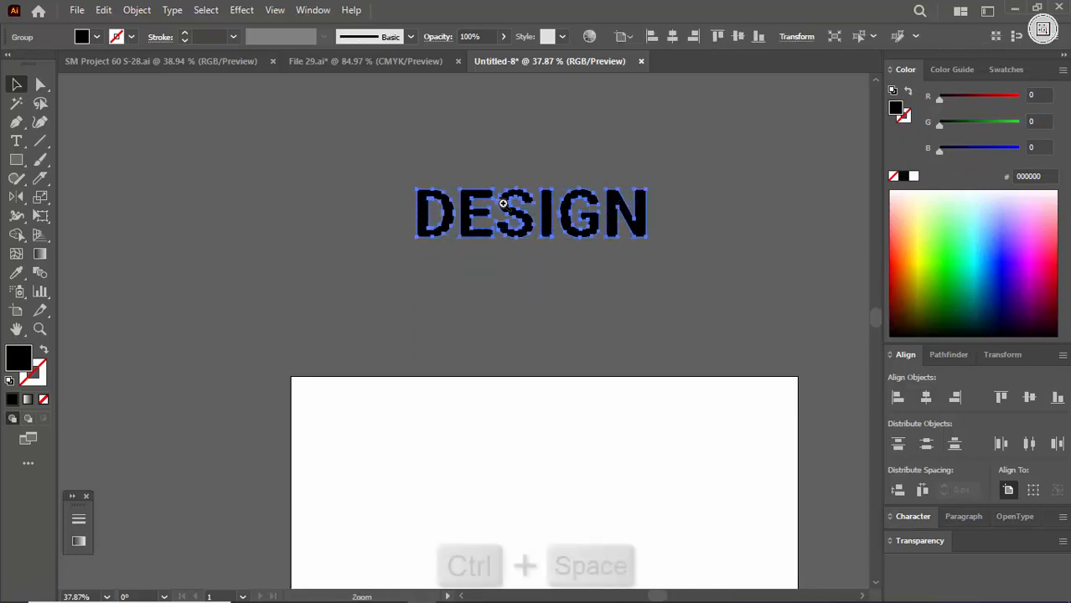
{"action": "left_click", "coordinate": [503, 204]}
{"action": "left_click", "coordinate": [143, 65]}
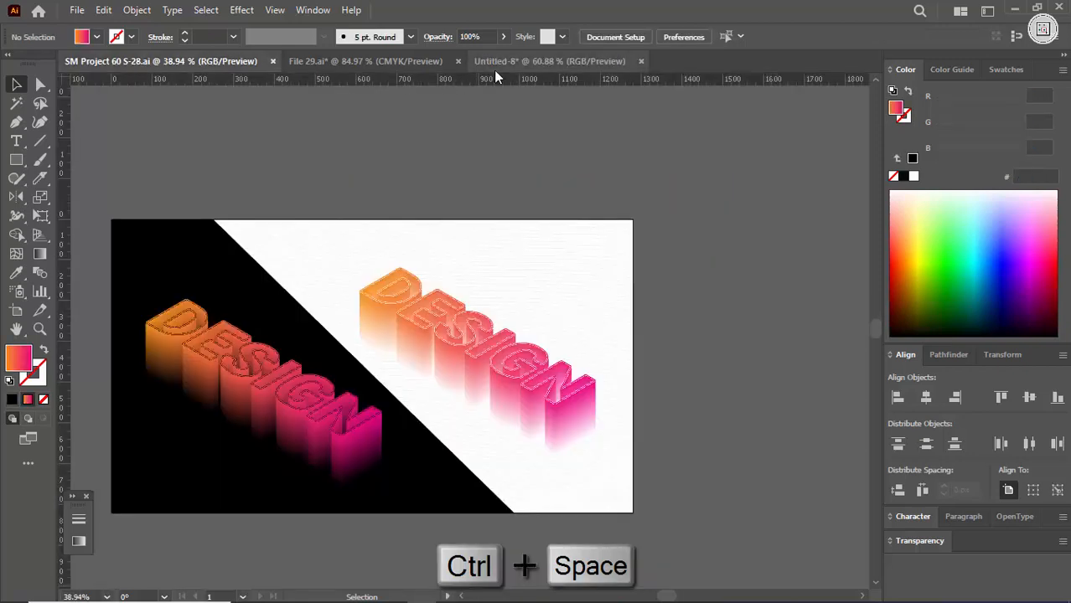
{"action": "left_click", "coordinate": [404, 64]}
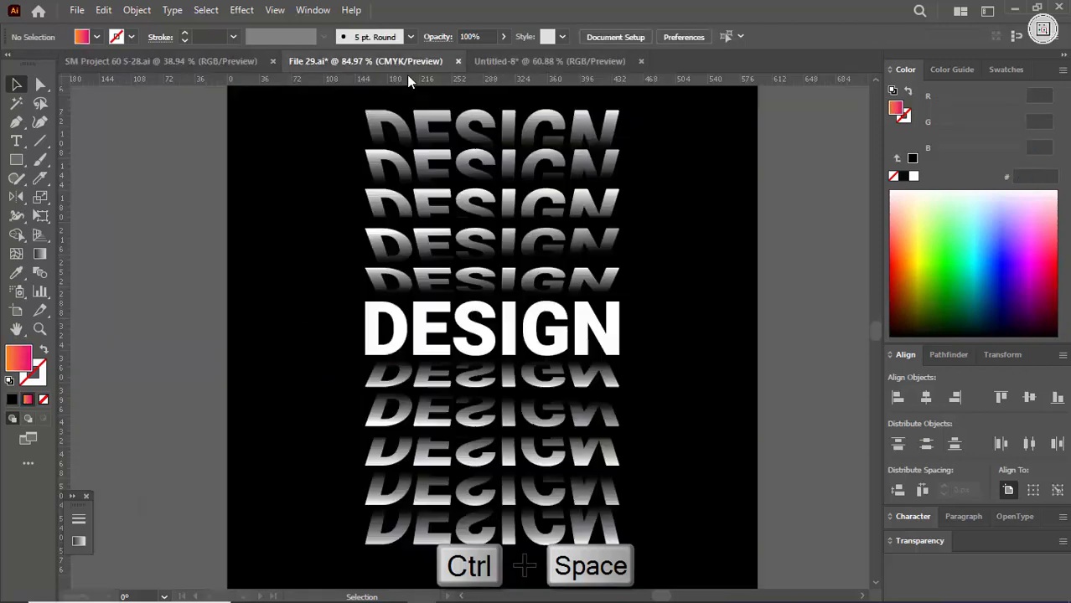
{"action": "left_click", "coordinate": [598, 62]}
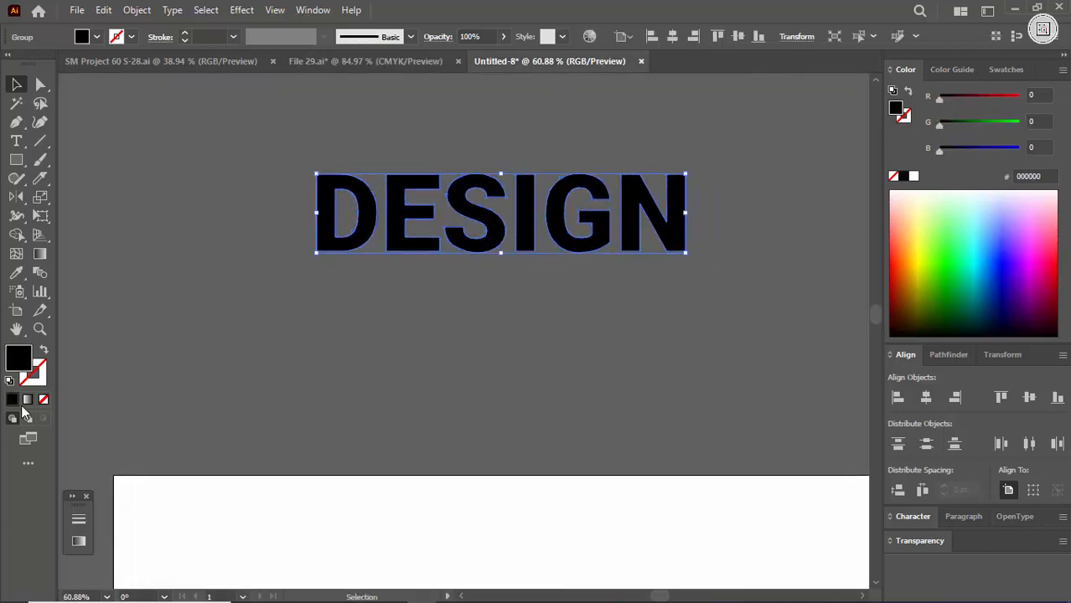
{"action": "left_click", "coordinate": [28, 401]}
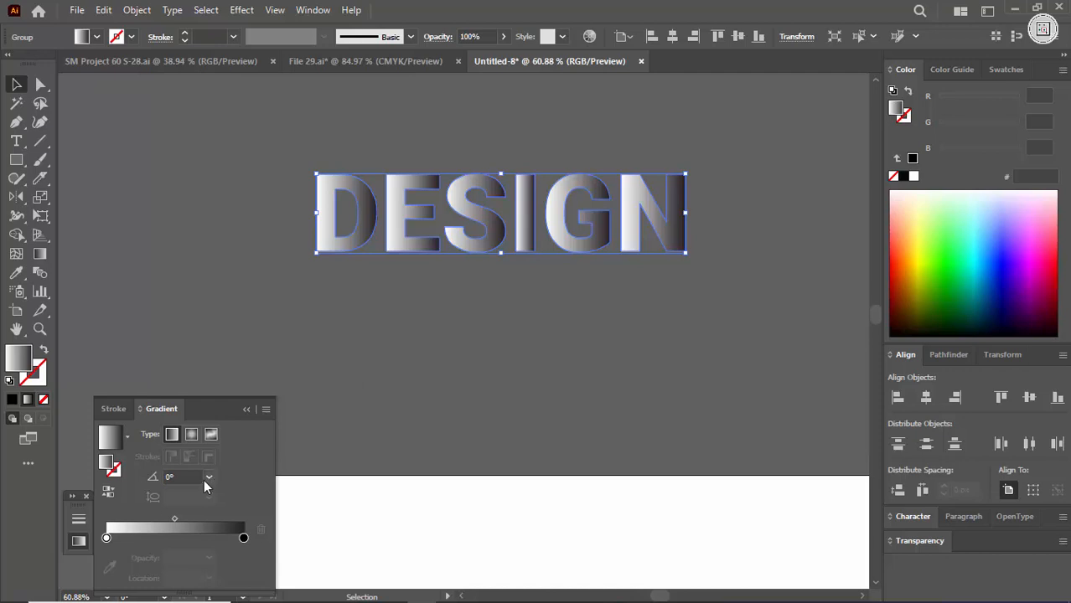
{"action": "key", "text": "g"}
{"action": "left_click_drag", "start_coordinate": [495, 157], "coordinate": [494, 261]}
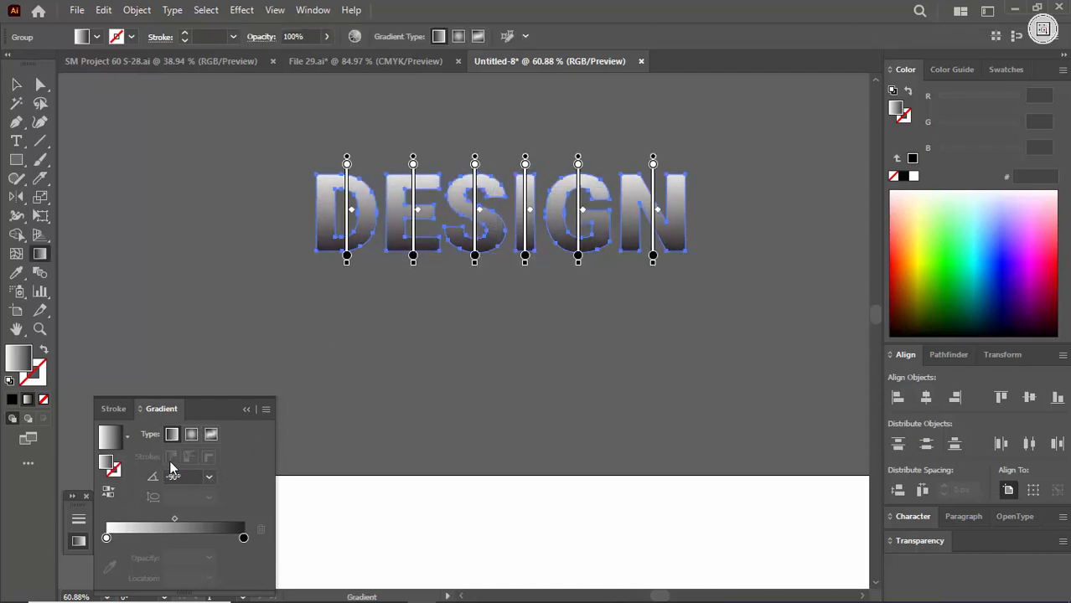
{"action": "left_click", "coordinate": [108, 492]}
{"action": "key", "text": "ctrl+shift+a"}
{"action": "key", "text": "b"}
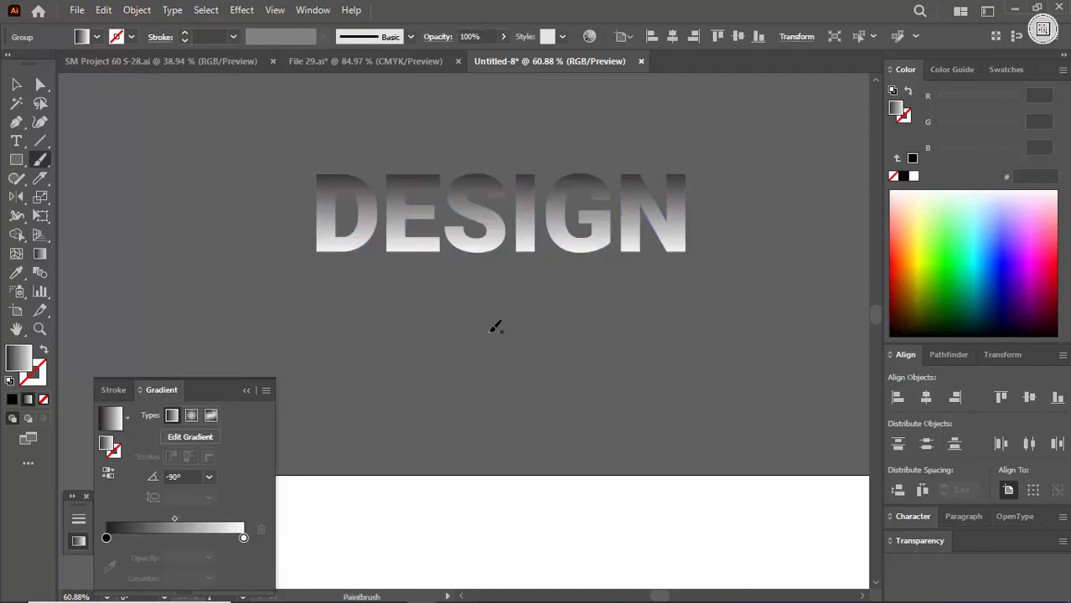
{"action": "left_click", "coordinate": [246, 409]}
{"action": "key", "text": "ctrl+space"}
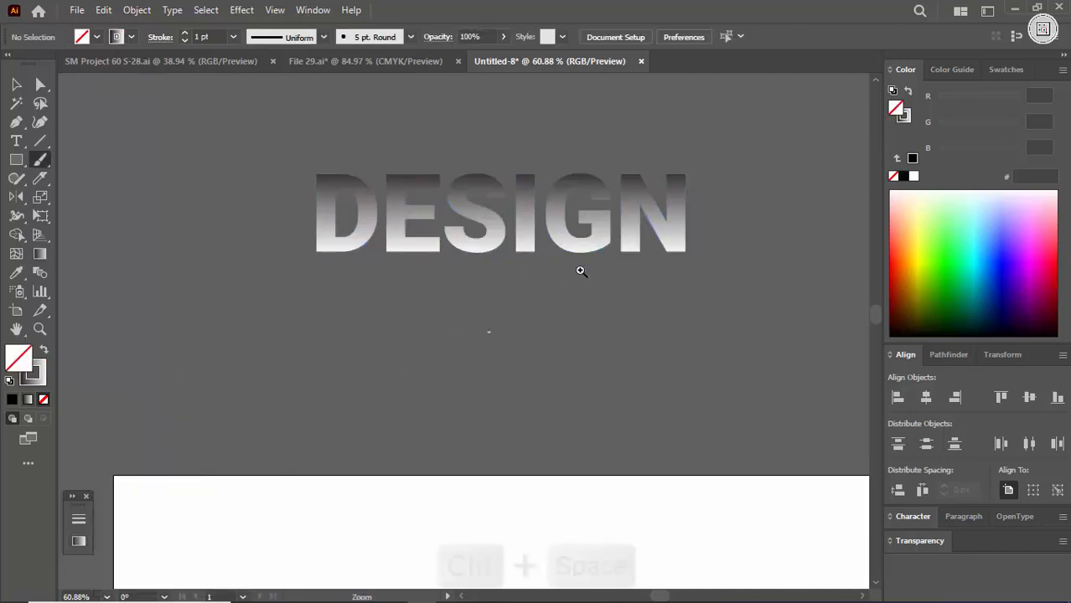
{"action": "left_click_drag", "start_coordinate": [391, 319], "coordinate": [615, 394]}
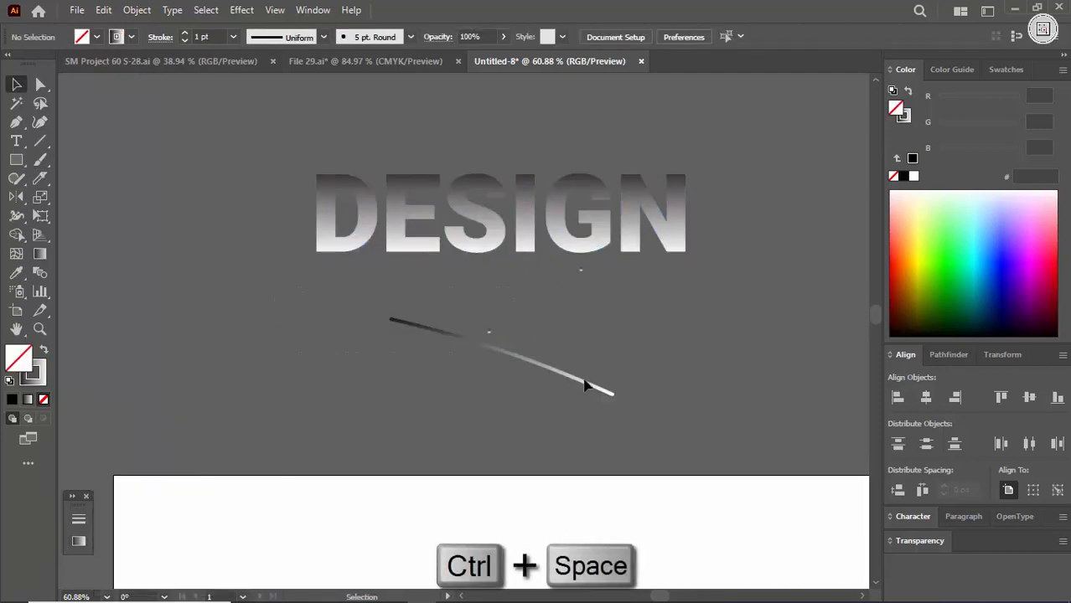
{"action": "key", "text": "ctrl+z"}
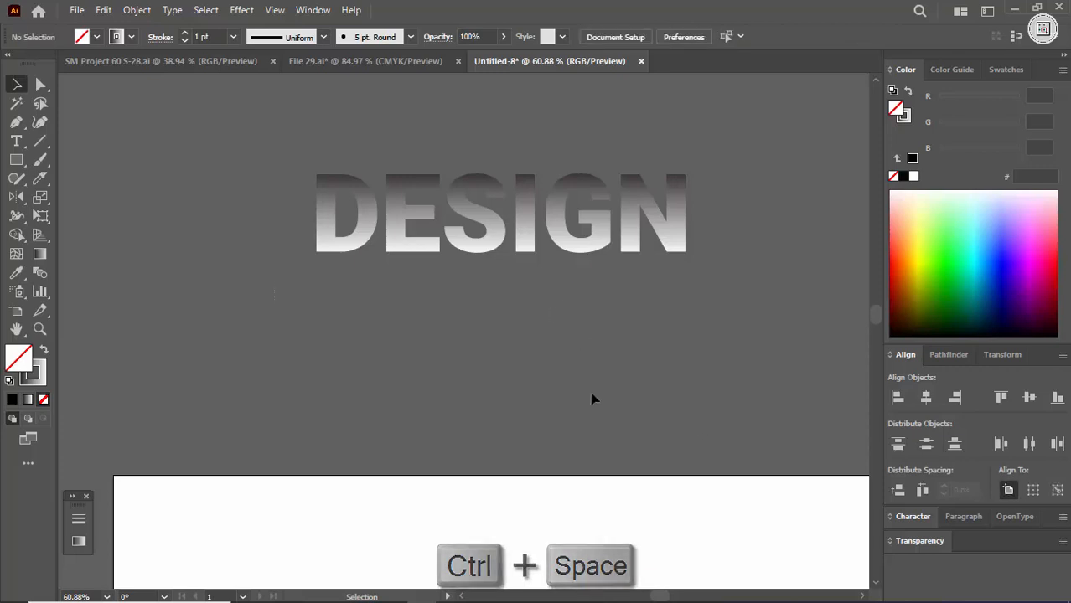
- Move the DESIGN lettering onto the upper middle of the artboard
{"action": "key", "text": "ctrl+space"}
{"action": "key", "text": "space"}
{"action": "left_click_drag", "start_coordinate": [610, 295], "coordinate": [503, 222]}
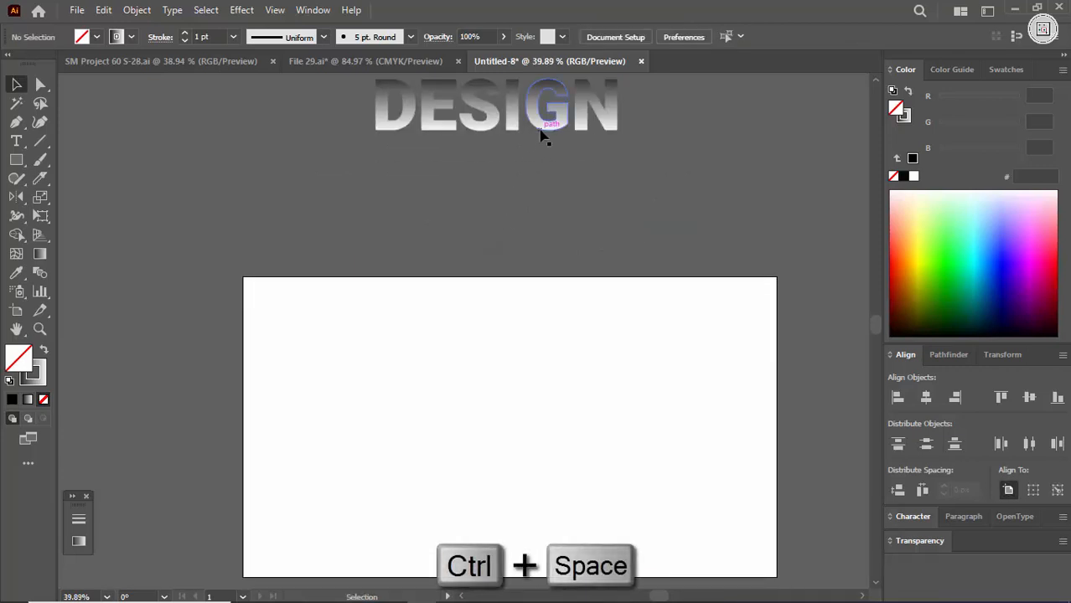
{"action": "left_click_drag", "start_coordinate": [541, 137], "coordinate": [547, 399]}
{"action": "left_click", "coordinate": [713, 364]}
{"action": "key", "text": "ctrl+space"}
{"action": "left_click_drag", "start_coordinate": [452, 420], "coordinate": [507, 420]}
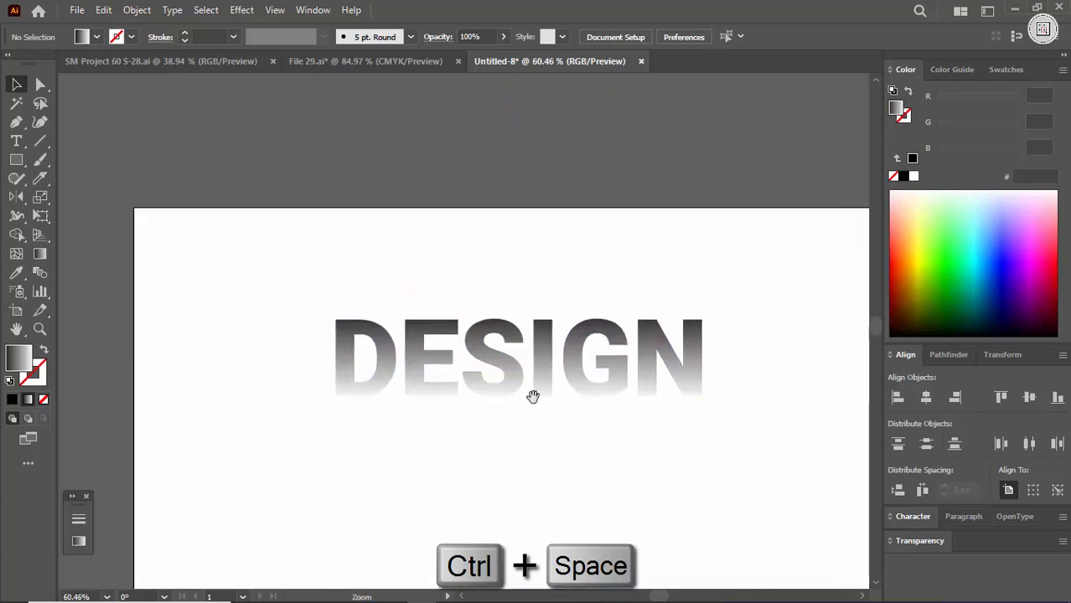
{"action": "left_click", "coordinate": [524, 383]}
{"action": "left_click", "coordinate": [488, 488]}
- Reverse the lettering's gradient to run from white at the top to black at the bottom and shift its midpoint toward the black stop
{"action": "key", "text": "ctrl+space"}
{"action": "left_click_drag", "start_coordinate": [534, 375], "coordinate": [568, 401]}
{"action": "left_click", "coordinate": [547, 388]}
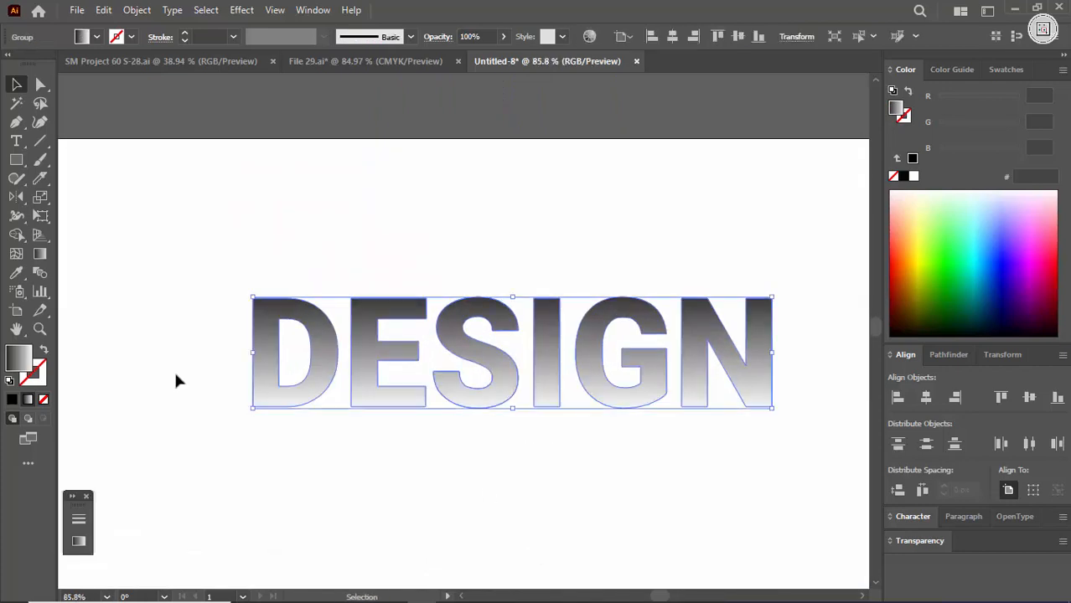
{"action": "left_click", "coordinate": [79, 519]}
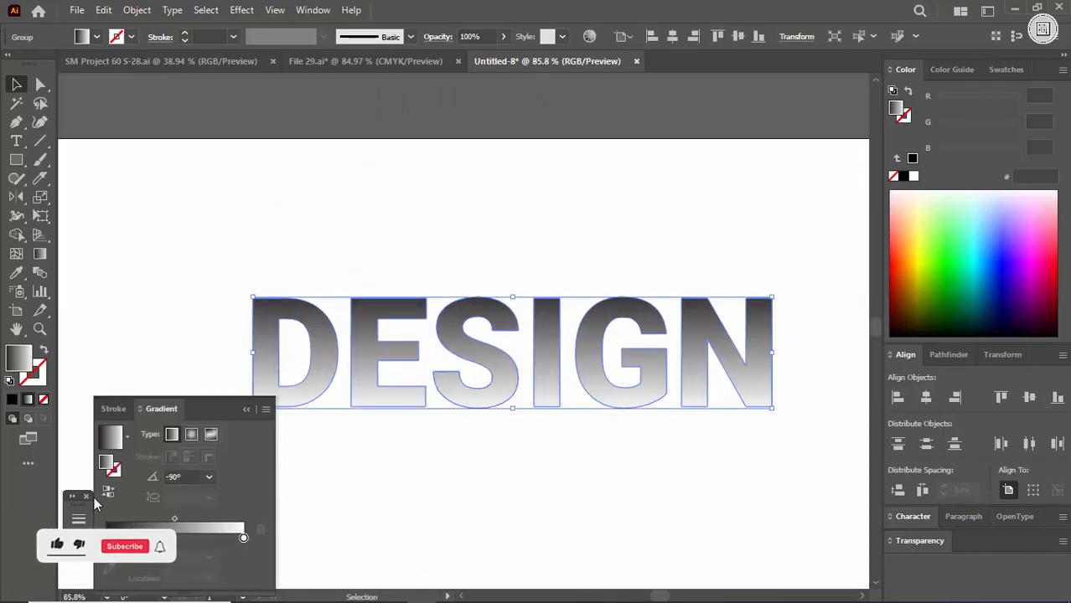
{"action": "left_click", "coordinate": [110, 496]}
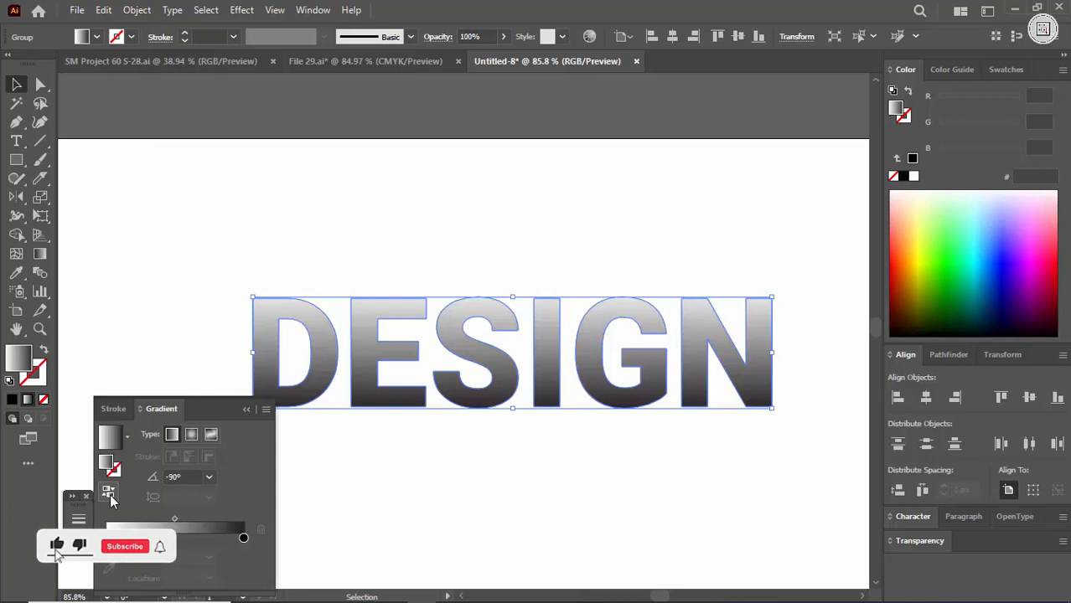
{"action": "left_click", "coordinate": [107, 538]}
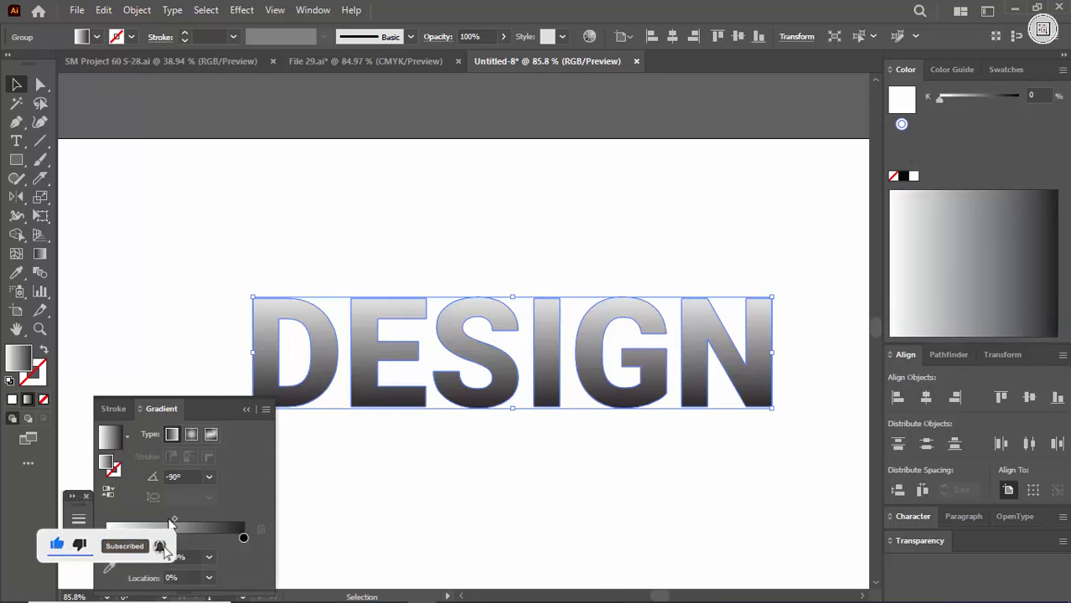
{"action": "left_click", "coordinate": [243, 538]}
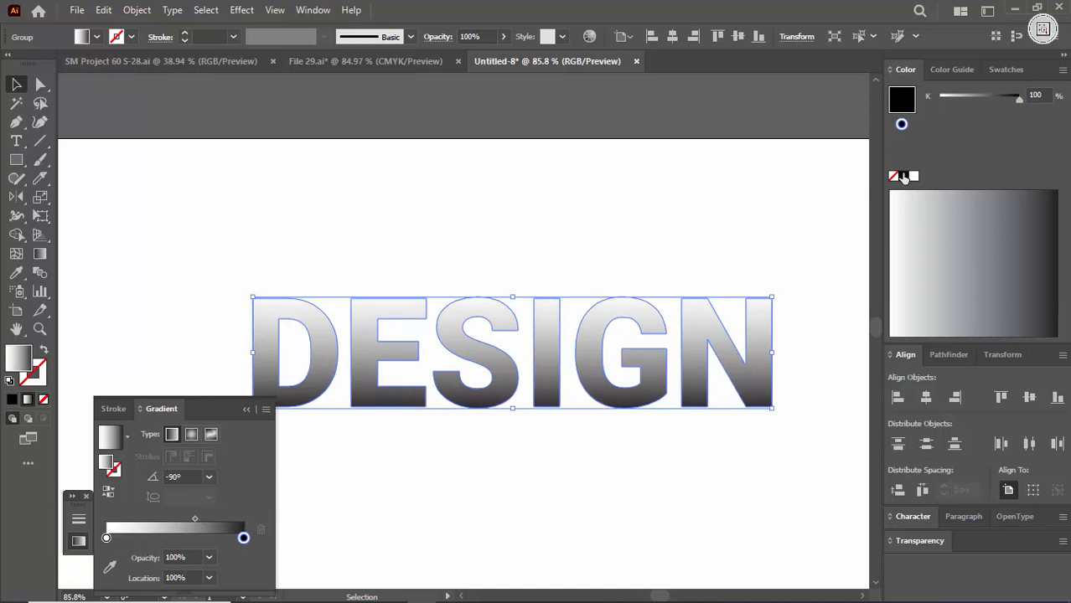
{"action": "left_click", "coordinate": [641, 191]}
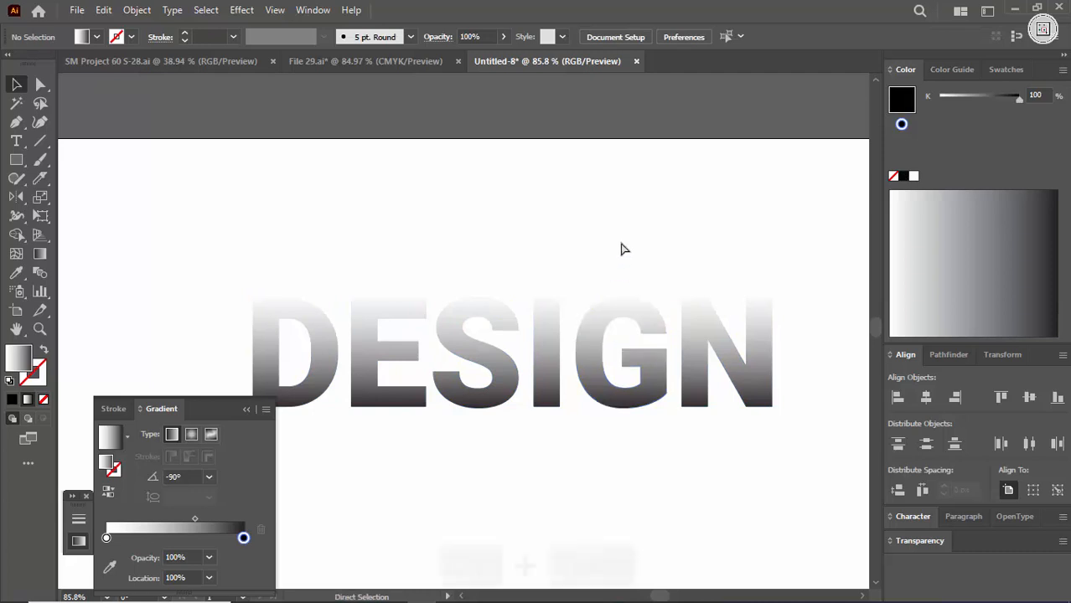
- Draw a rectangle that covers the whole artboard, from its upper-left to its lower-right corner
{"action": "key", "text": "ctrl+space"}
{"action": "left_click_drag", "start_coordinate": [622, 246], "coordinate": [549, 401]}
{"action": "key", "text": "m"}
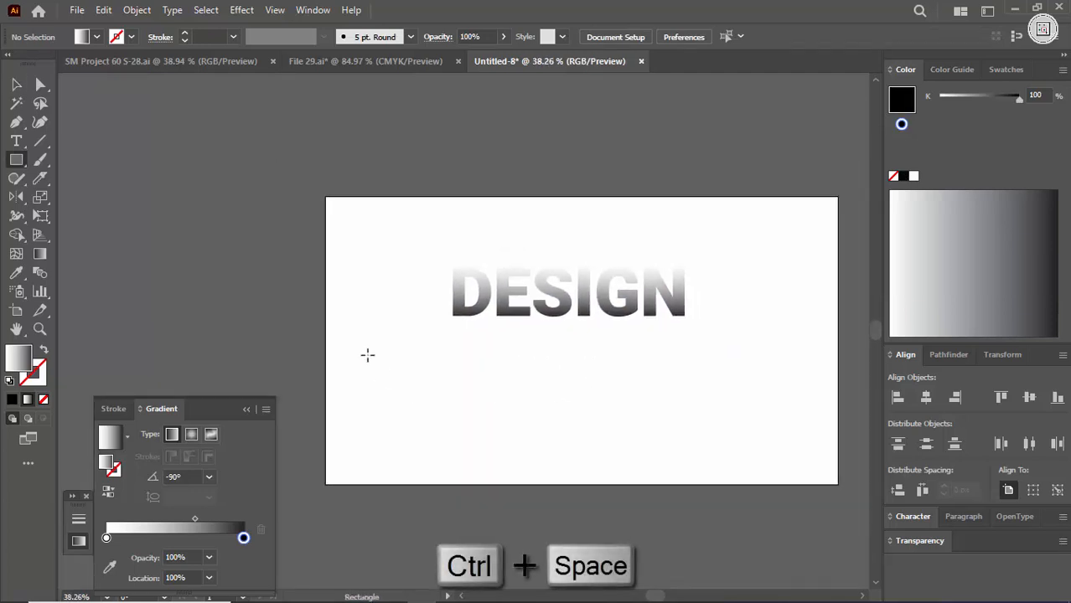
{"action": "left_click", "coordinate": [326, 193]}
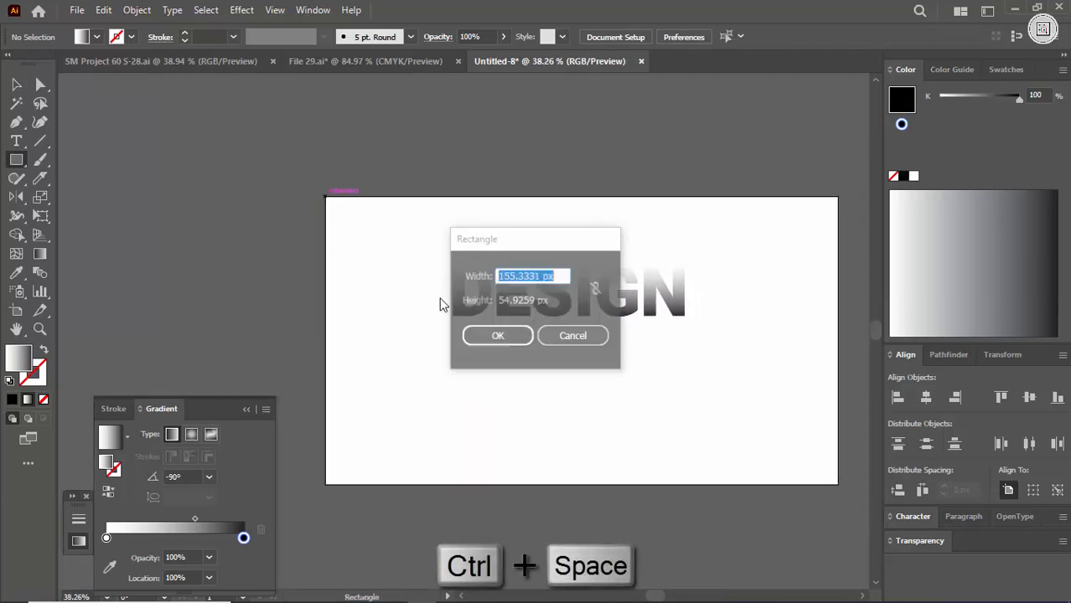
{"action": "left_click", "coordinate": [571, 336]}
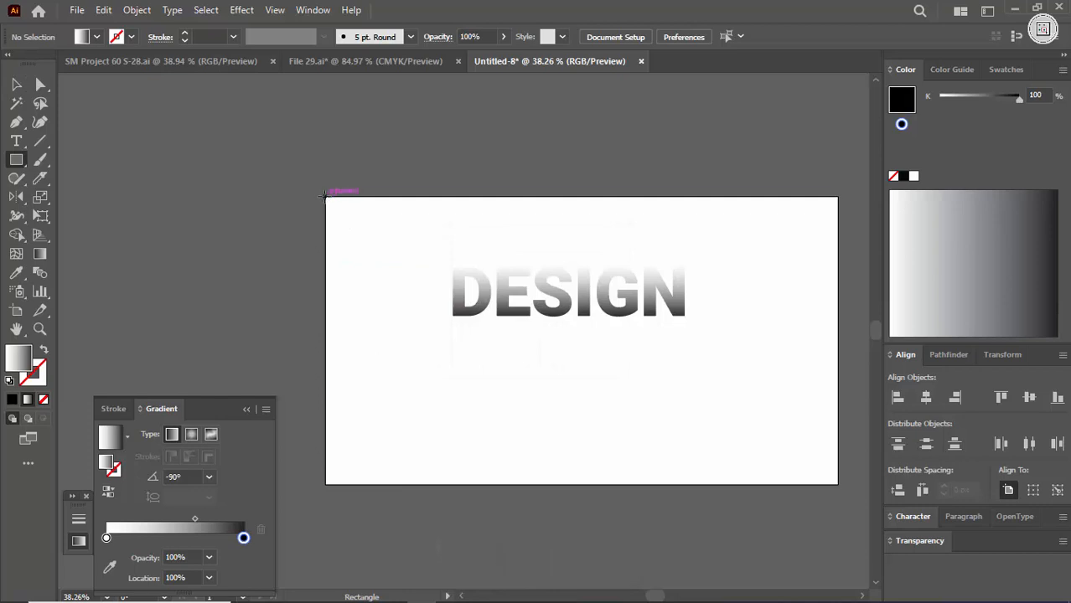
{"action": "mouse_move", "coordinate": [326, 196]}
{"action": "left_mouse_down"}
{"action": "mouse_move", "coordinate": [502, 311]}
{"action": "mouse_move", "coordinate": [838, 484]}
{"action": "left_mouse_up"}
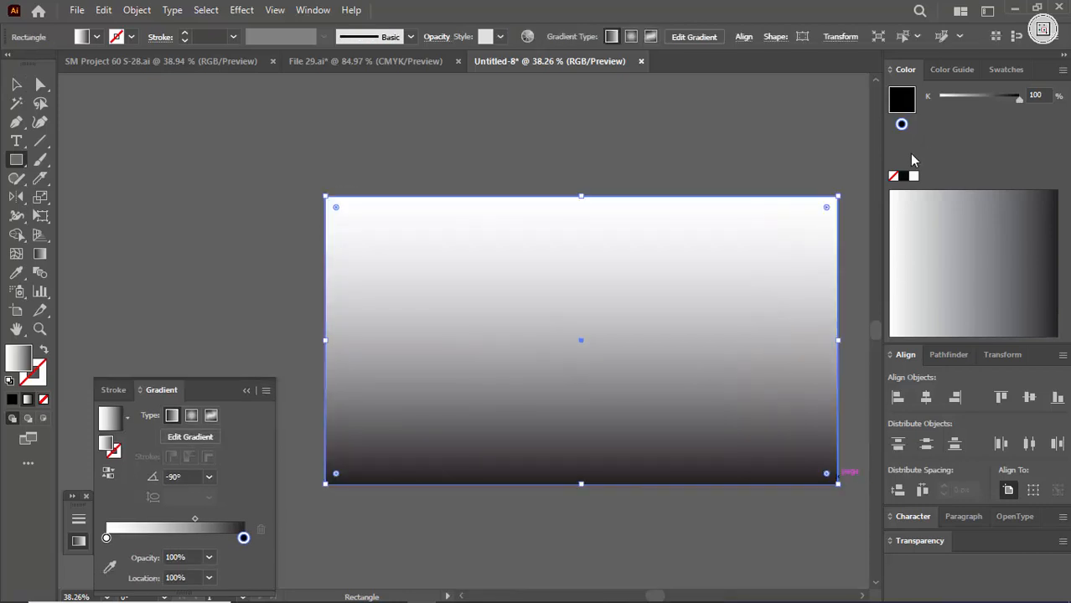
- Fill the artboard-sized rectangle with solid black and send it behind the DESIGN lettering
{"action": "left_click", "coordinate": [11, 400]}
{"action": "key", "text": "ctrl+shift+bracketleft"}
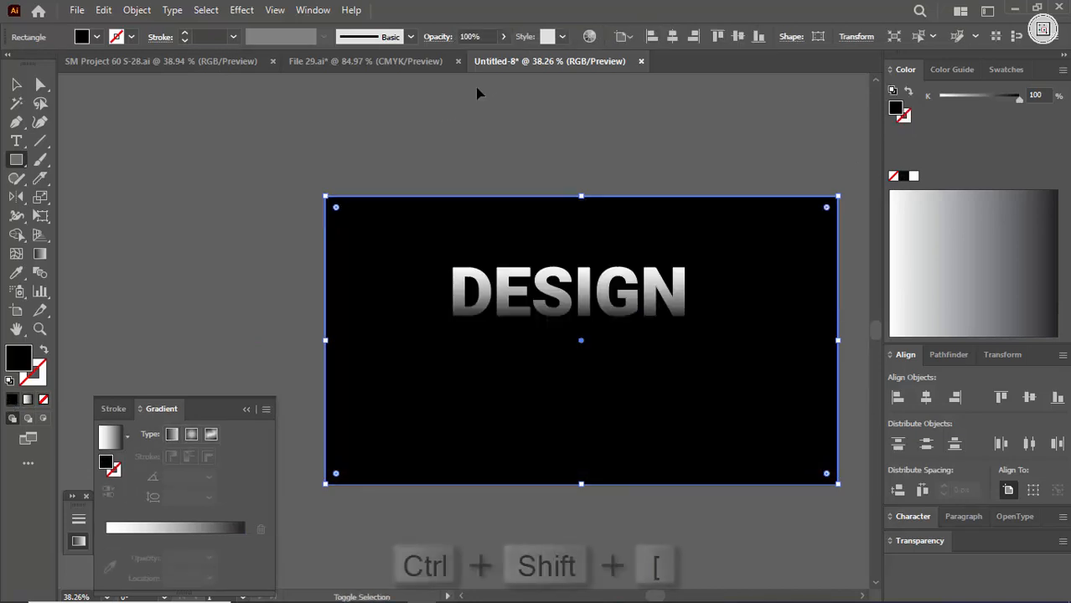
{"action": "key", "text": "v"}
{"action": "left_click", "coordinate": [484, 145]}
- Shift the lettering gradient's midpoint toward the white stop and move its black stop to about 69.27% location
{"action": "key", "text": "ctrl+space"}
{"action": "left_click_drag", "start_coordinate": [545, 191], "coordinate": [698, 337]}
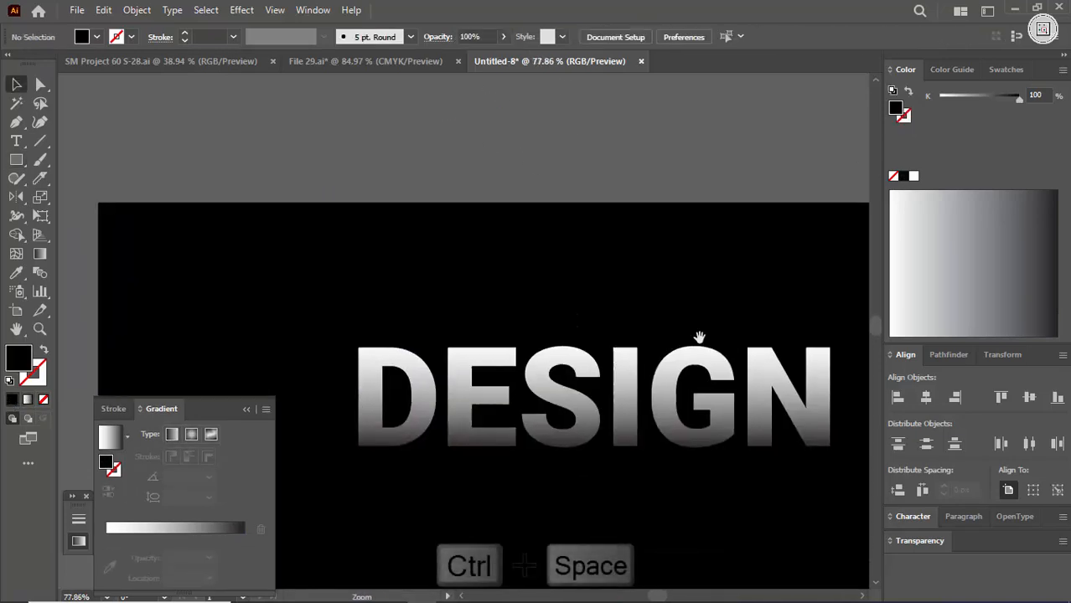
{"action": "left_click_drag", "start_coordinate": [601, 415], "coordinate": [569, 289]}
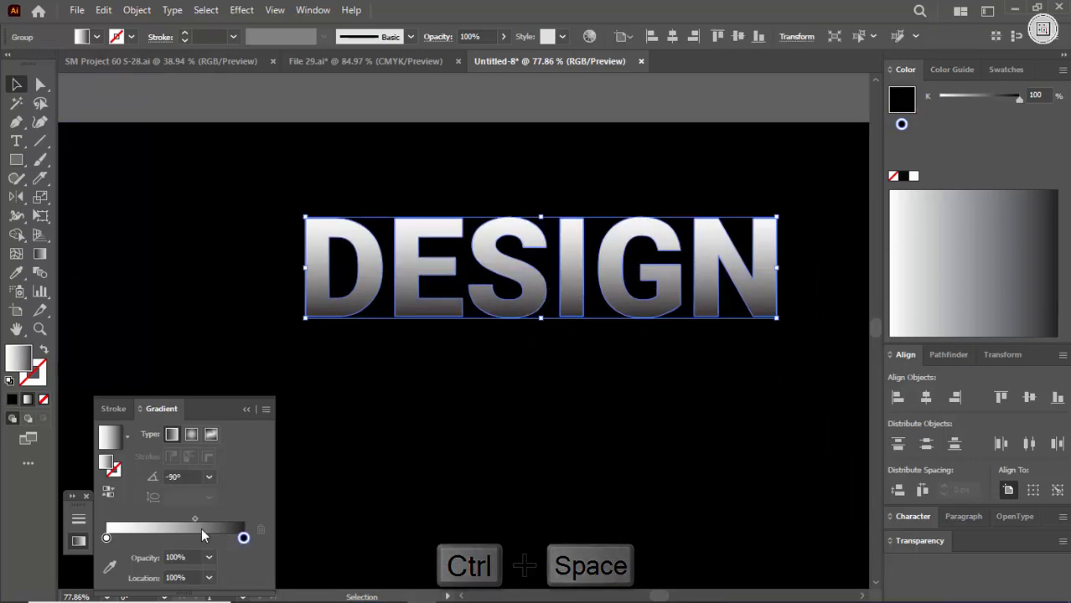
{"action": "left_click_drag", "start_coordinate": [194, 519], "coordinate": [178, 519]}
{"action": "left_click_drag", "start_coordinate": [242, 539], "coordinate": [201, 541]}
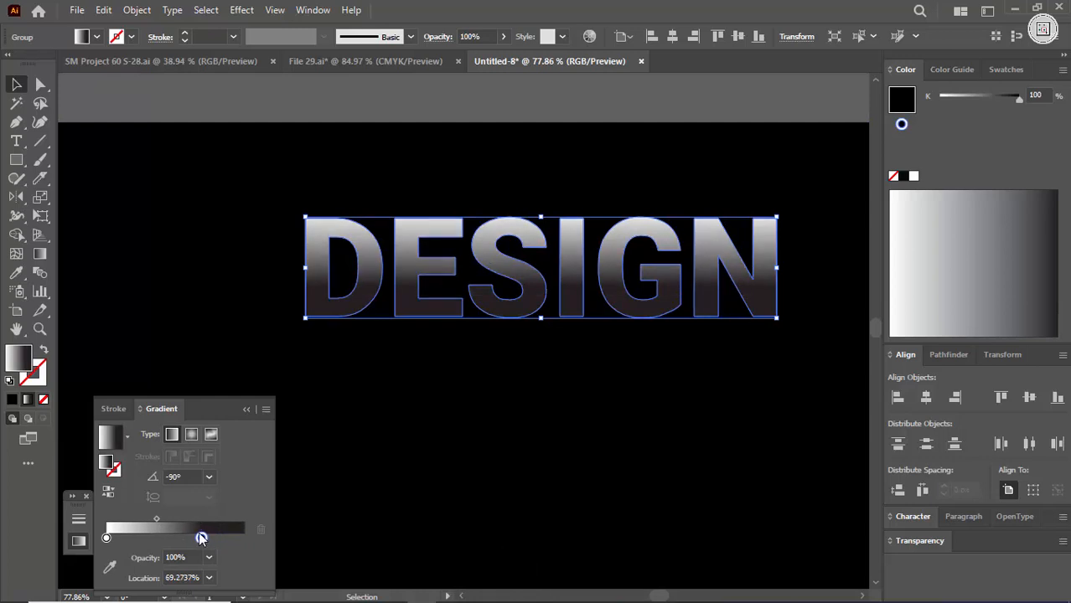
- Switch the color sliders to RGB and set the dark gradient stop of the letter D to black (000000)
{"action": "left_click", "coordinate": [109, 569]}
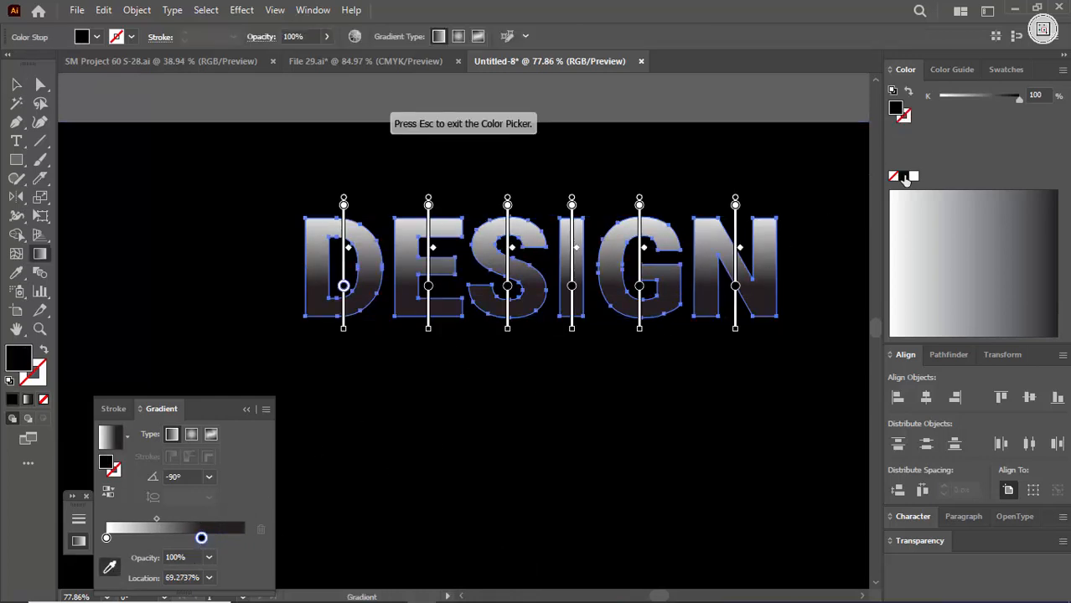
{"action": "left_click", "coordinate": [1063, 69]}
{"action": "left_click", "coordinate": [966, 118]}
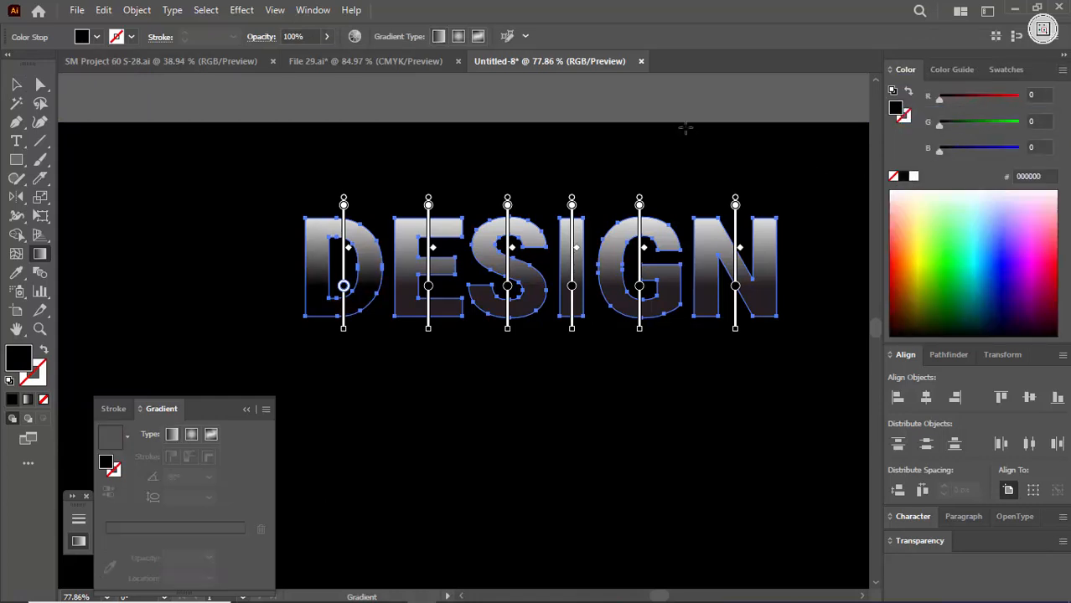
{"action": "left_click", "coordinate": [16, 85]}
{"action": "left_click", "coordinate": [581, 109]}
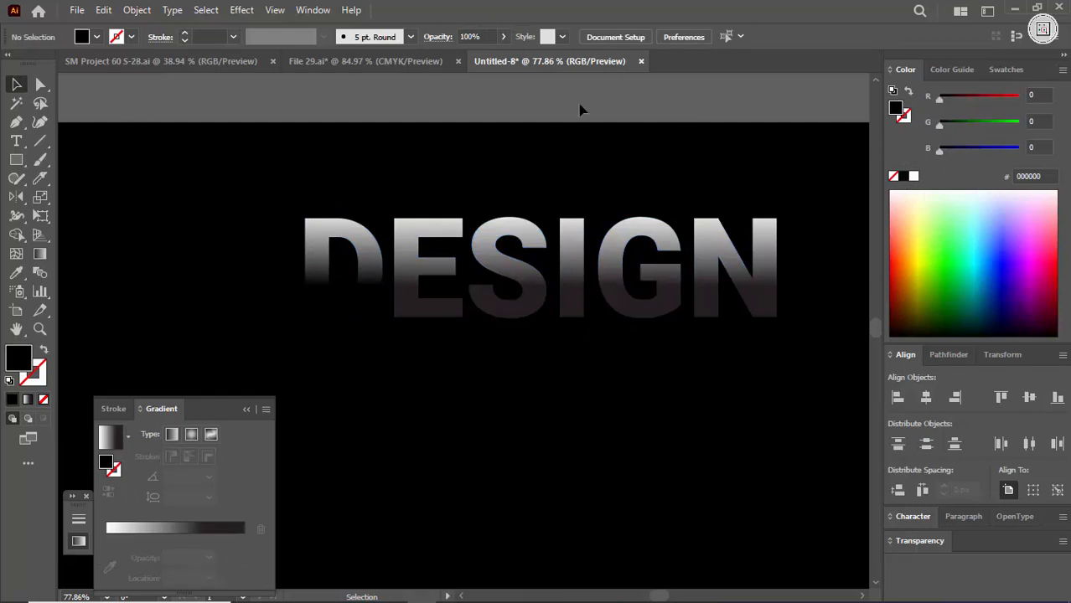
- Apply the letter D's corrected gradient to the whole DESIGN lettering with the Eyedropper
{"action": "left_click", "coordinate": [497, 266]}
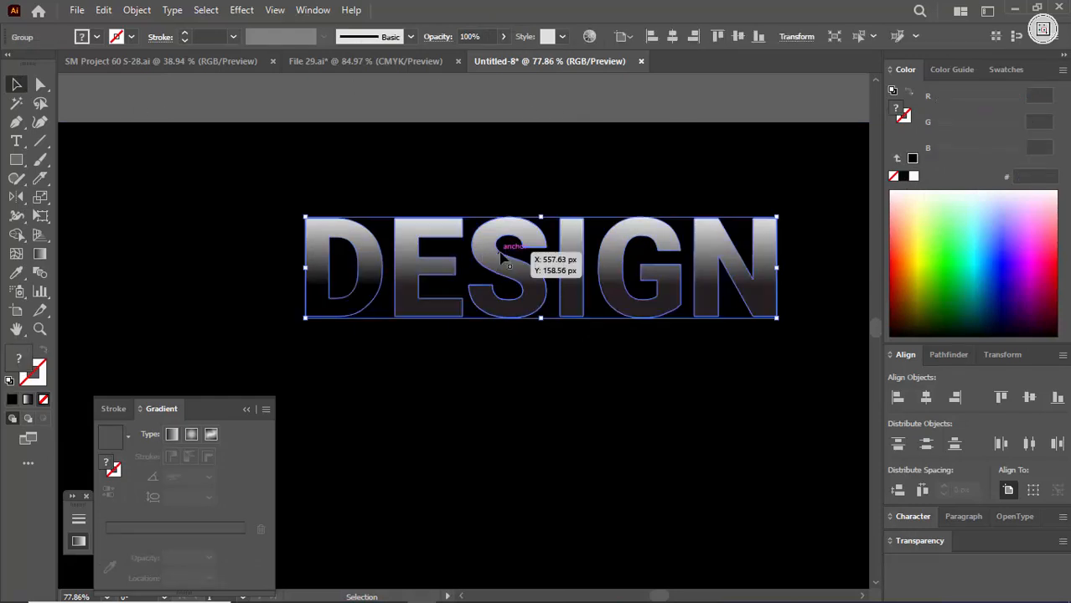
{"action": "key", "text": "i"}
{"action": "left_click", "coordinate": [361, 295]}
{"action": "key", "text": "v"}
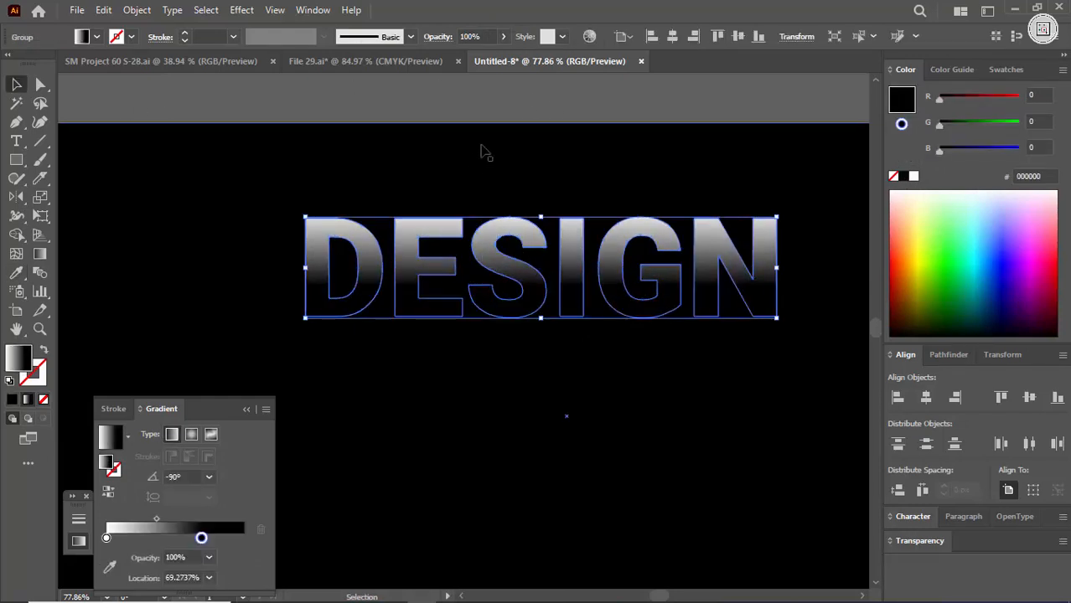
{"action": "left_click", "coordinate": [487, 115]}
- Collapse the gradient settings and lock the black background rectangle
{"action": "key", "text": "ctrl+space"}
{"action": "left_click_drag", "start_coordinate": [653, 218], "coordinate": [590, 310]}
{"action": "key", "text": "space"}
{"action": "left_click_drag", "start_coordinate": [589, 311], "coordinate": [533, 332]}
{"action": "key", "text": "ctrl+space"}
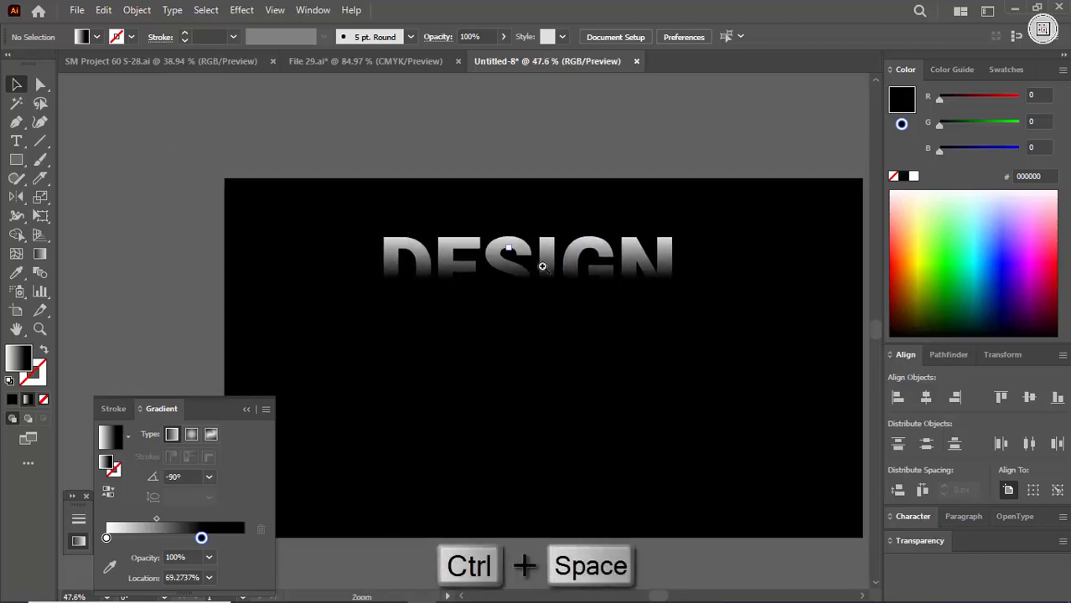
{"action": "left_click_drag", "start_coordinate": [521, 250], "coordinate": [546, 266]}
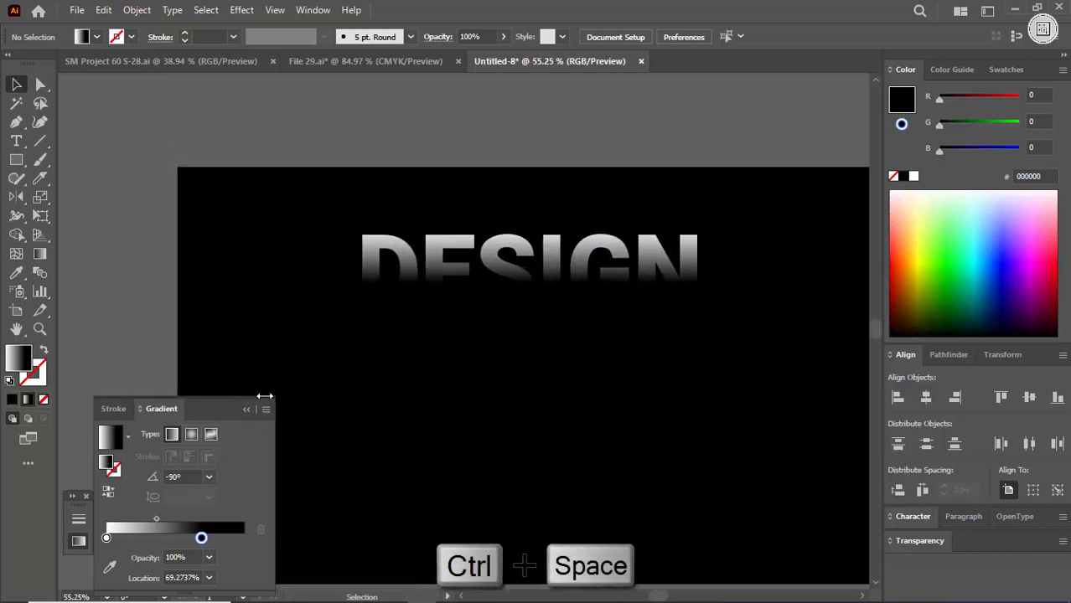
{"action": "left_click", "coordinate": [246, 409]}
{"action": "double_click", "coordinate": [339, 393]}
{"action": "key", "text": "ctrl+2"}
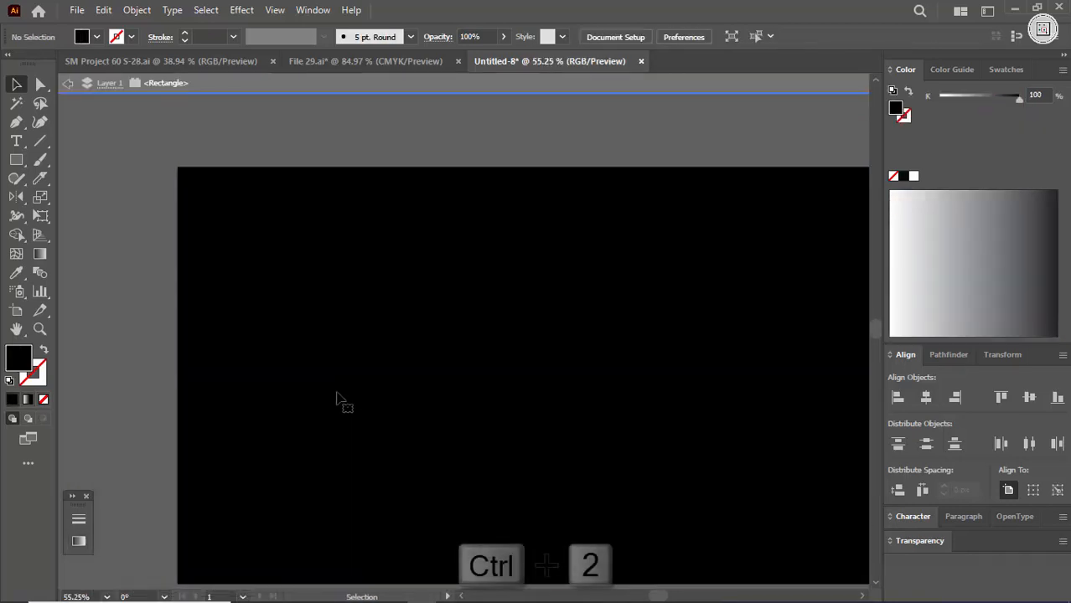
{"action": "double_click", "coordinate": [337, 393]}
- Taper the DESIGN lettering symmetrically toward its bottom edge with Free Transform's Perspective Distort
{"action": "left_click", "coordinate": [502, 260]}
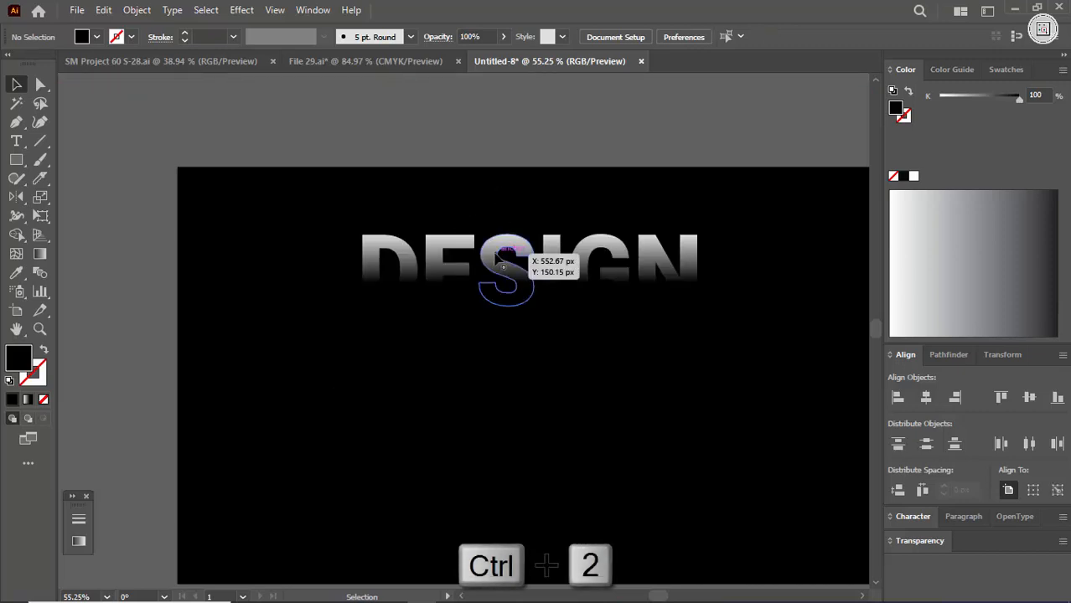
{"action": "right_click", "coordinate": [42, 198]}
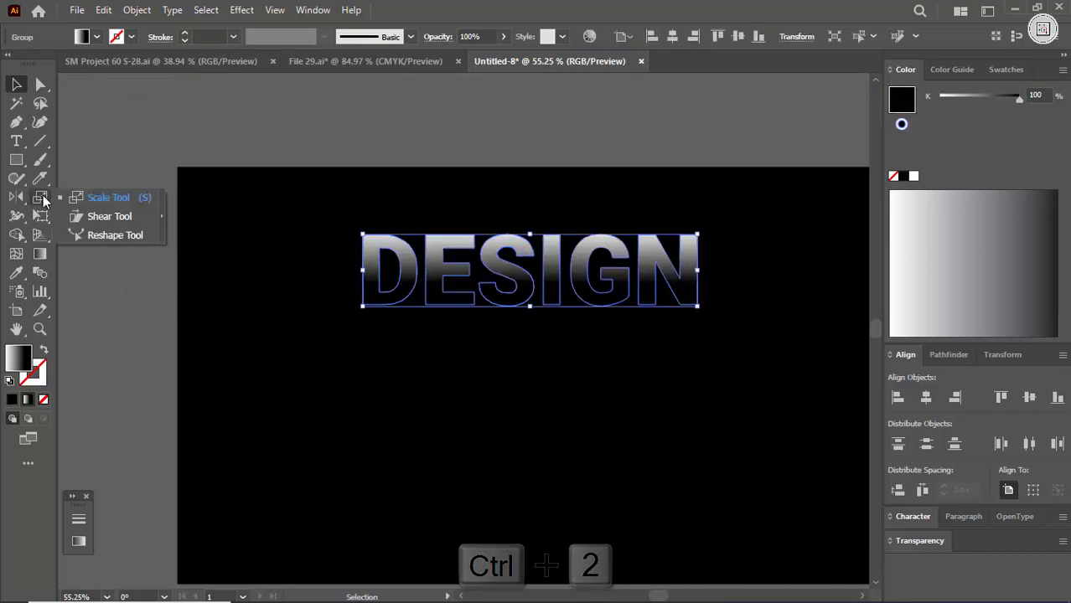
{"action": "left_click", "coordinate": [43, 199]}
{"action": "right_click", "coordinate": [42, 212]}
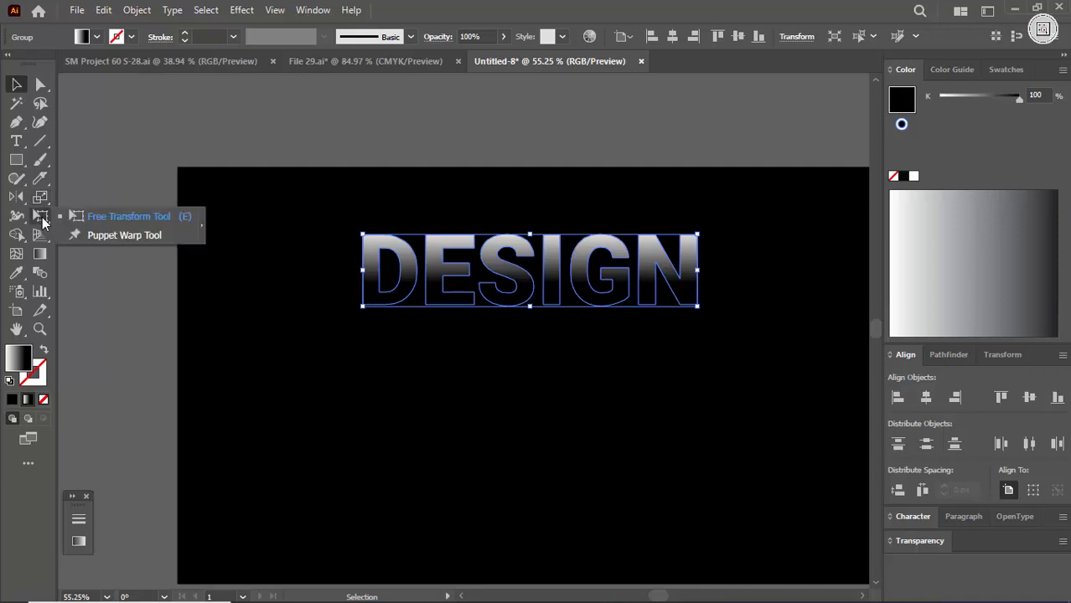
{"action": "right_click", "coordinate": [16, 200]}
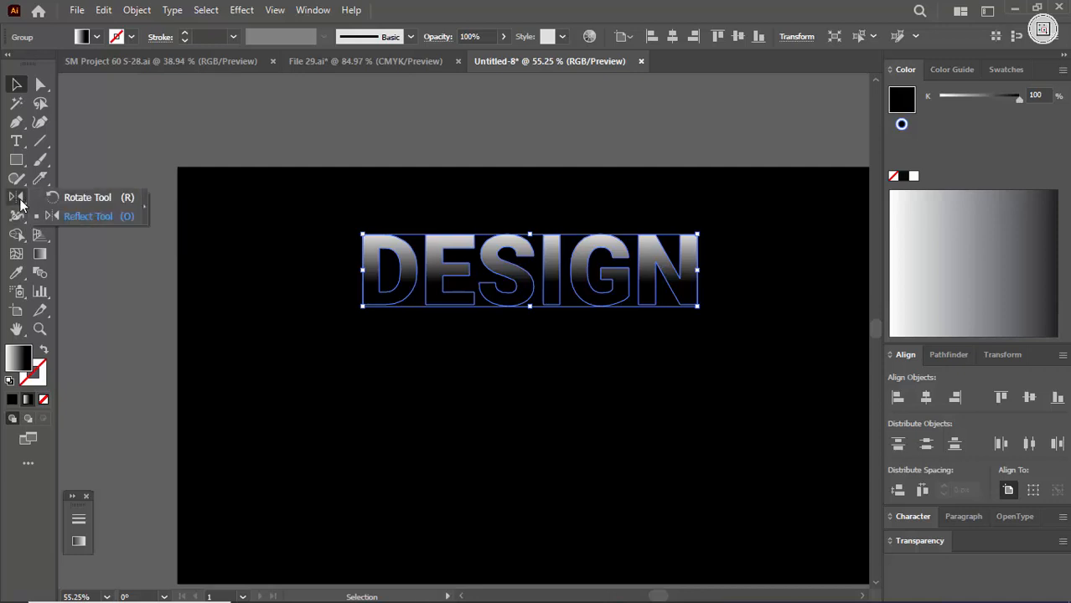
{"action": "left_click", "coordinate": [21, 205]}
{"action": "left_click", "coordinate": [39, 215]}
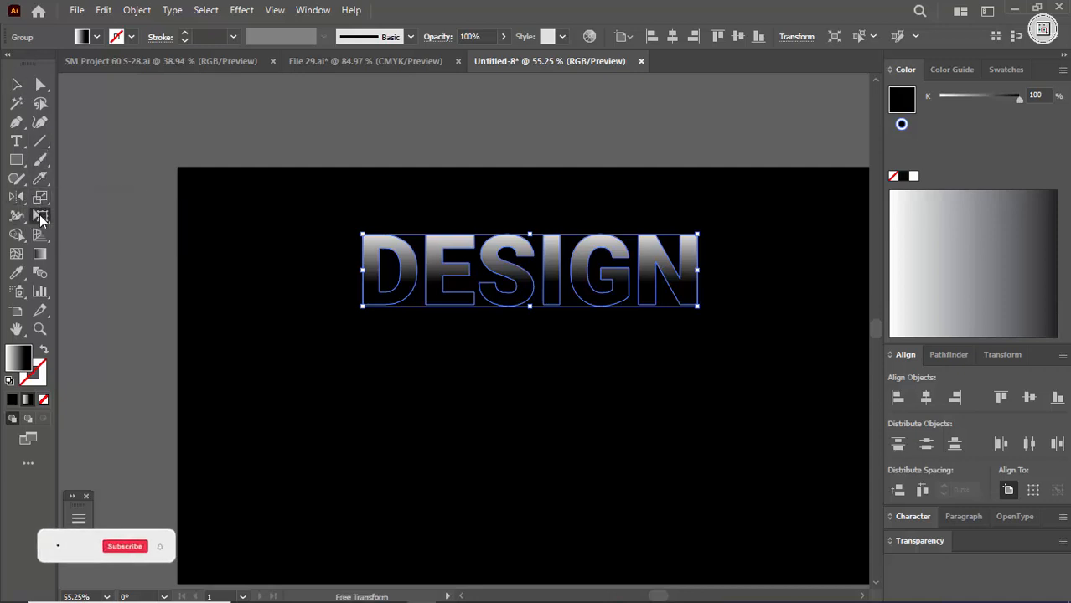
{"action": "left_click", "coordinate": [115, 193]}
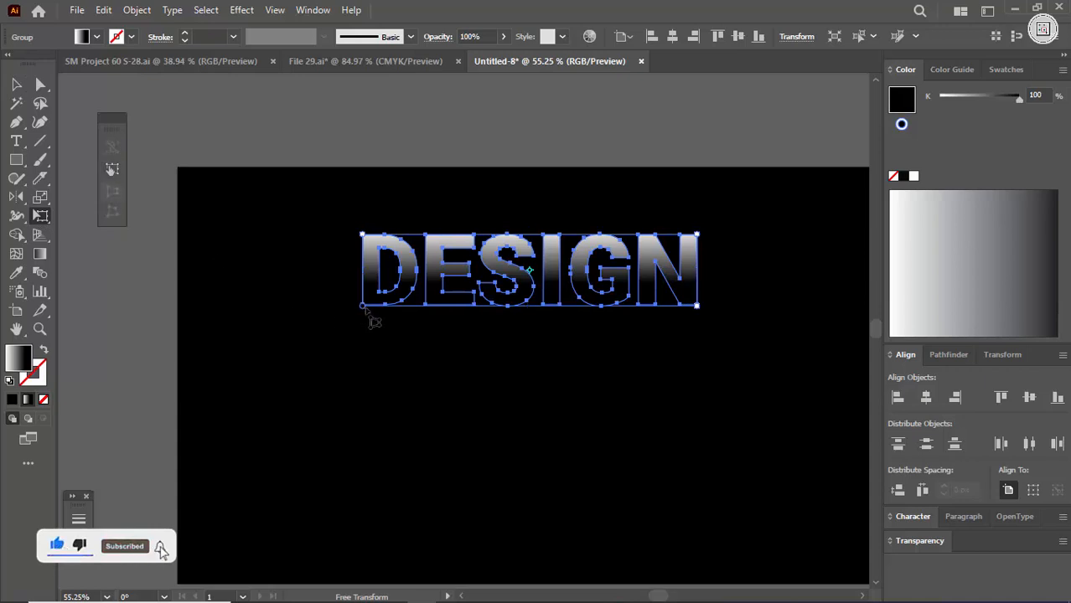
{"action": "left_click_drag", "start_coordinate": [363, 307], "coordinate": [390, 312]}
{"action": "key", "text": "v"}
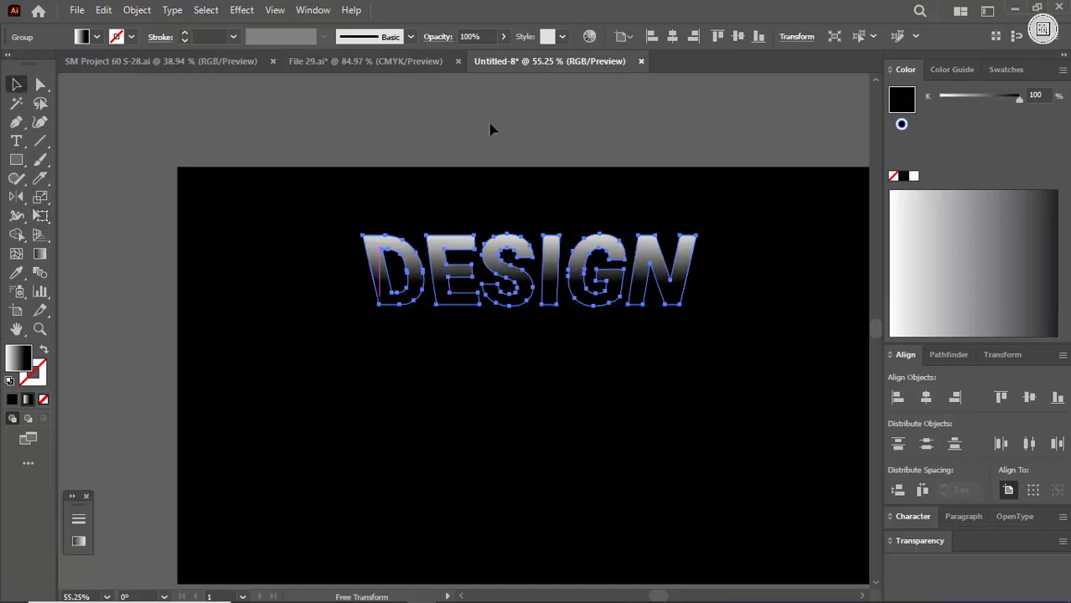
{"action": "left_click", "coordinate": [510, 144]}
- Duplicate the tapered lettering onto the lower part of the artboard and squash the copy's height from its top edge
{"action": "key", "text": "ctrl+space"}
{"action": "left_click_drag", "start_coordinate": [530, 238], "coordinate": [687, 395]}
{"action": "key", "text": "ctrl+space"}
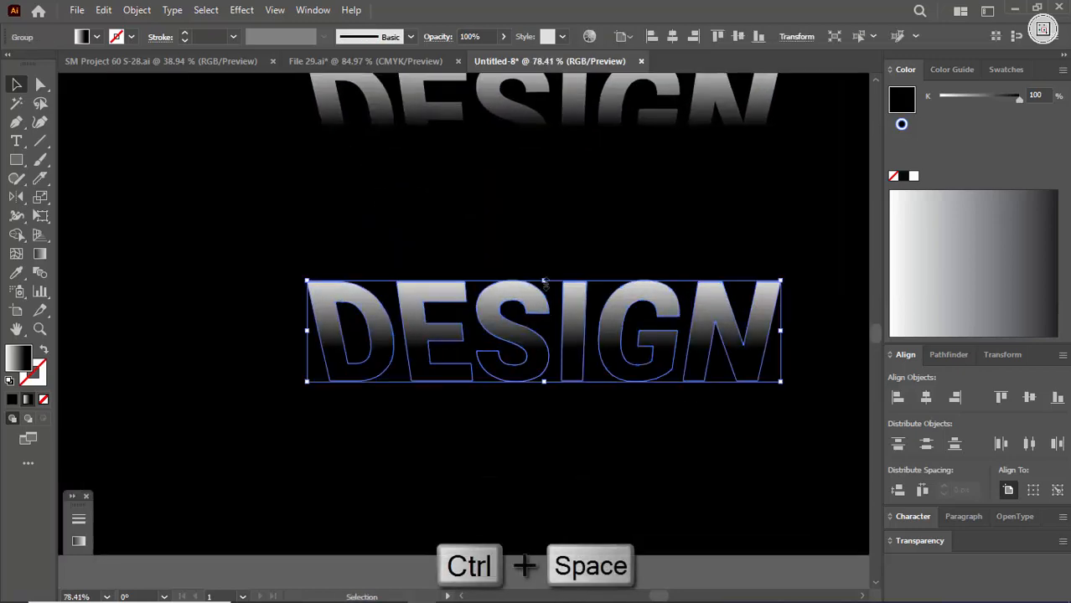
{"action": "left_click_drag", "start_coordinate": [545, 284], "coordinate": [574, 352]}
{"action": "left_click", "coordinate": [559, 264]}
{"action": "left_click", "coordinate": [583, 315]}
{"action": "key", "text": "ctrl+space"}
{"action": "left_click_drag", "start_coordinate": [621, 289], "coordinate": [503, 333]}
{"action": "left_click_drag", "start_coordinate": [586, 300], "coordinate": [553, 295]}
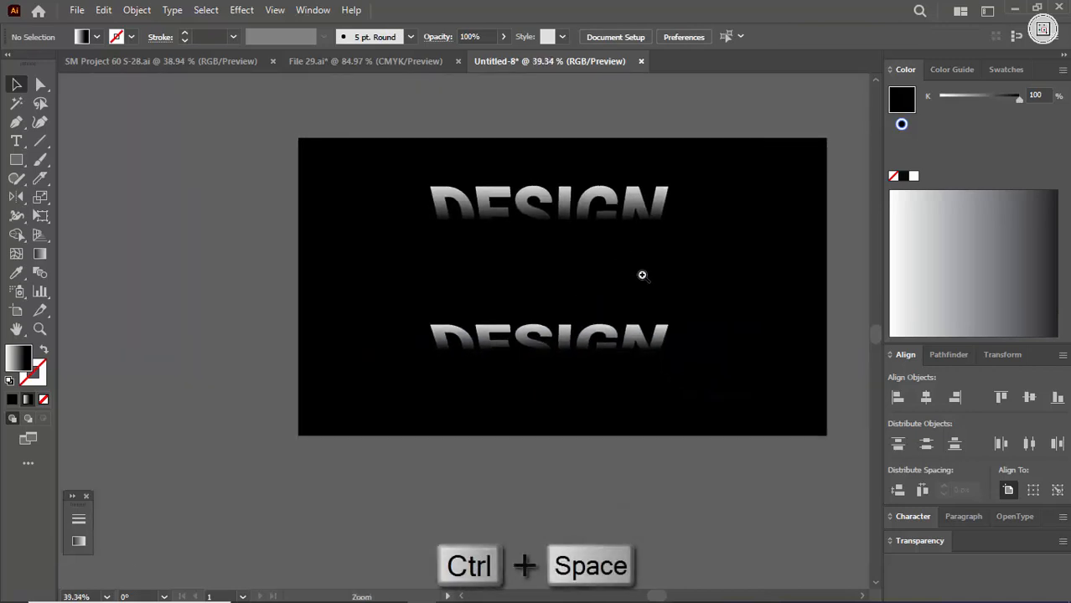
{"action": "left_click_drag", "start_coordinate": [641, 274], "coordinate": [667, 272]}
{"action": "left_click_drag", "start_coordinate": [560, 382], "coordinate": [563, 389]}
{"action": "left_click", "coordinate": [563, 389]}
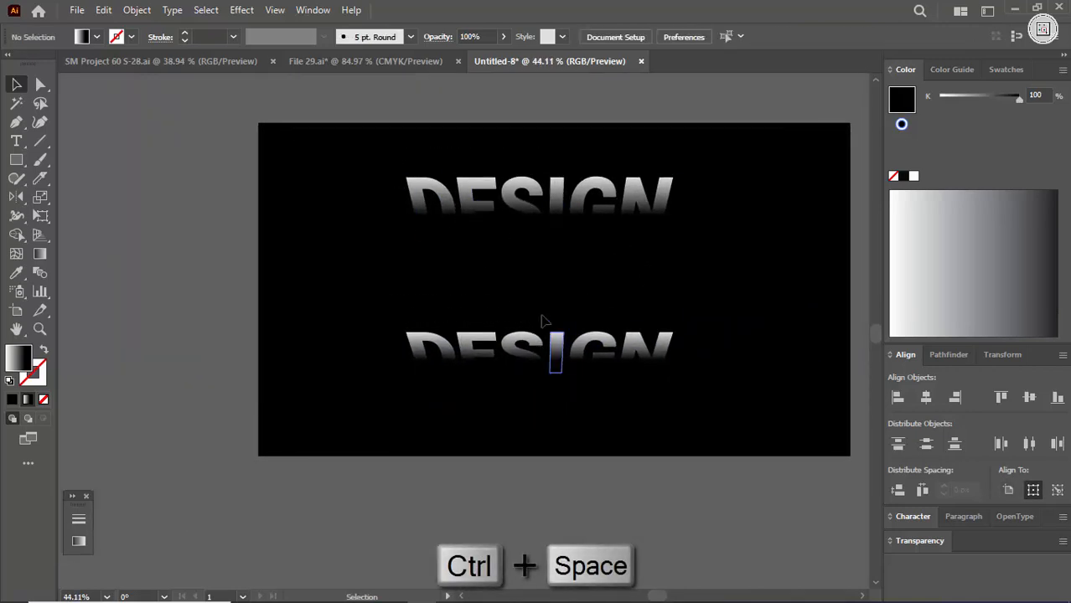
- Move the flattened lower copy slightly farther down and select it together with the upper lettering
{"action": "left_click_drag", "start_coordinate": [445, 146], "coordinate": [562, 406]}
{"action": "key", "text": "ctrl+space"}
{"action": "mouse_move", "coordinate": [555, 279]}
{"action": "left_mouse_down"}
{"action": "mouse_move", "coordinate": [600, 277]}
{"action": "mouse_move", "coordinate": [548, 277]}
{"action": "left_mouse_up"}
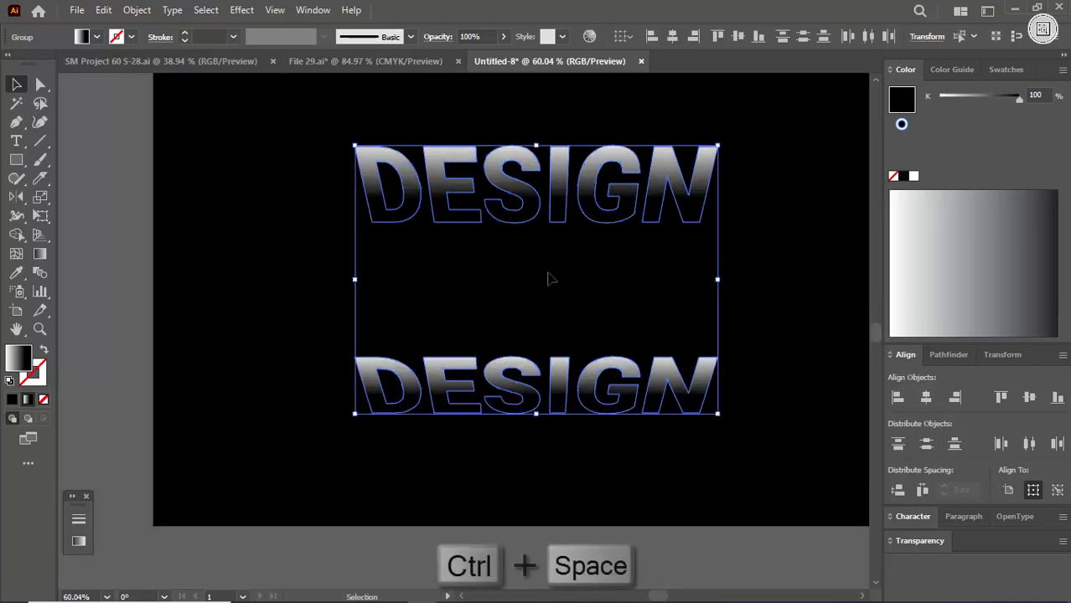
{"action": "left_click", "coordinate": [136, 10]}
{"action": "mouse_move", "coordinate": [266, 506]}
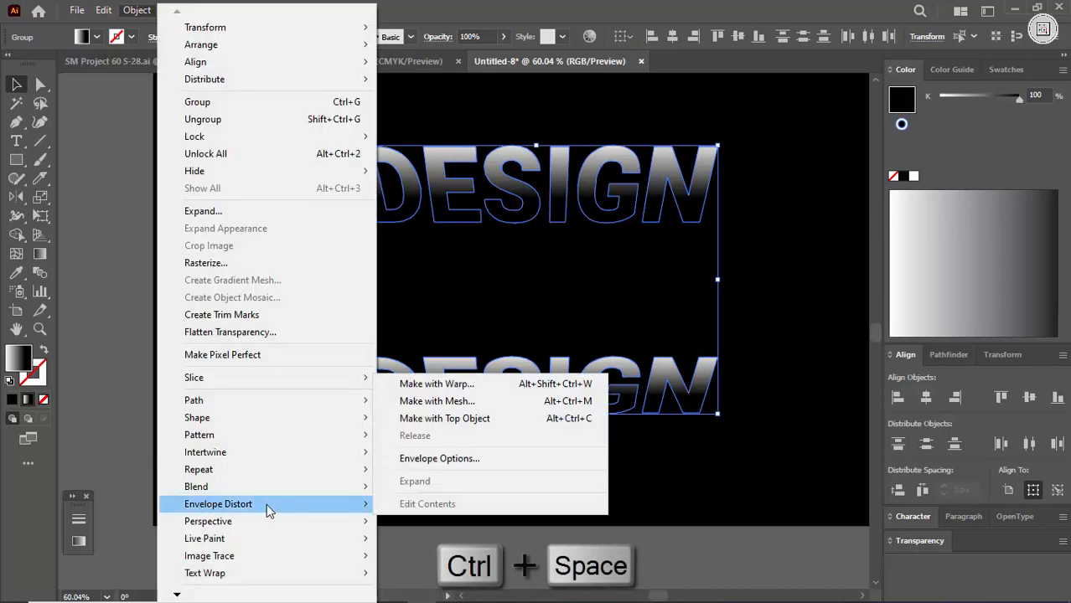
{"action": "left_click", "coordinate": [419, 339]}
{"action": "left_click", "coordinate": [423, 335]}
{"action": "mouse_move", "coordinate": [461, 374]}
{"action": "left_mouse_down"}
{"action": "mouse_move", "coordinate": [460, 402]}
{"action": "mouse_move", "coordinate": [455, 382]}
{"action": "left_mouse_up"}
{"action": "left_click", "coordinate": [268, 172]}
{"action": "left_click_drag", "start_coordinate": [284, 134], "coordinate": [387, 302]}
{"action": "left_click_drag", "start_coordinate": [452, 461], "coordinate": [453, 463]}
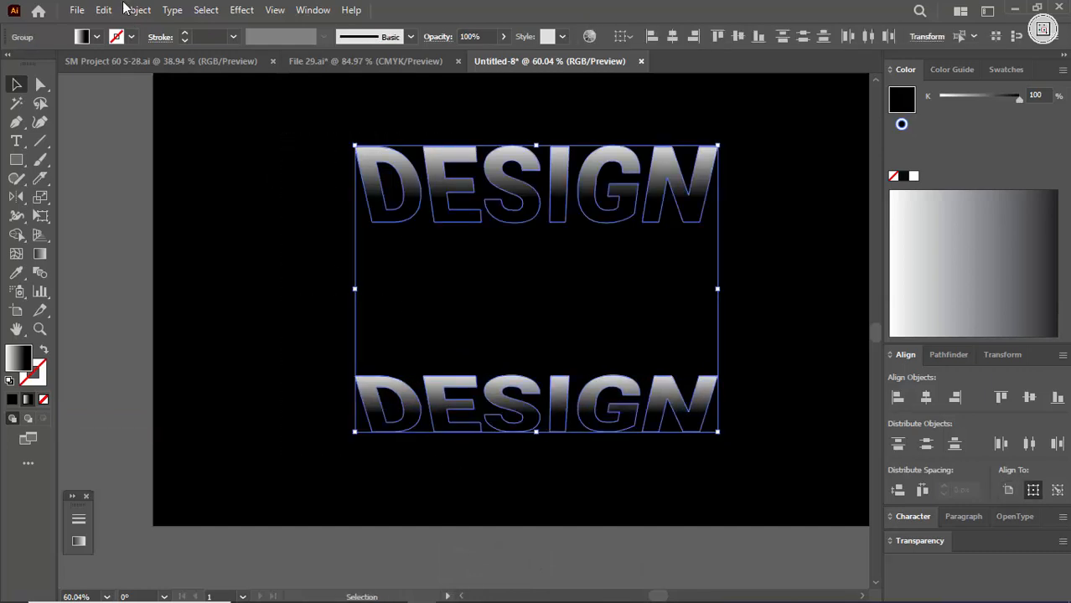
- Create a blend between the upper and lower DESIGN lettering
{"action": "left_click", "coordinate": [137, 10]}
{"action": "mouse_move", "coordinate": [236, 489]}
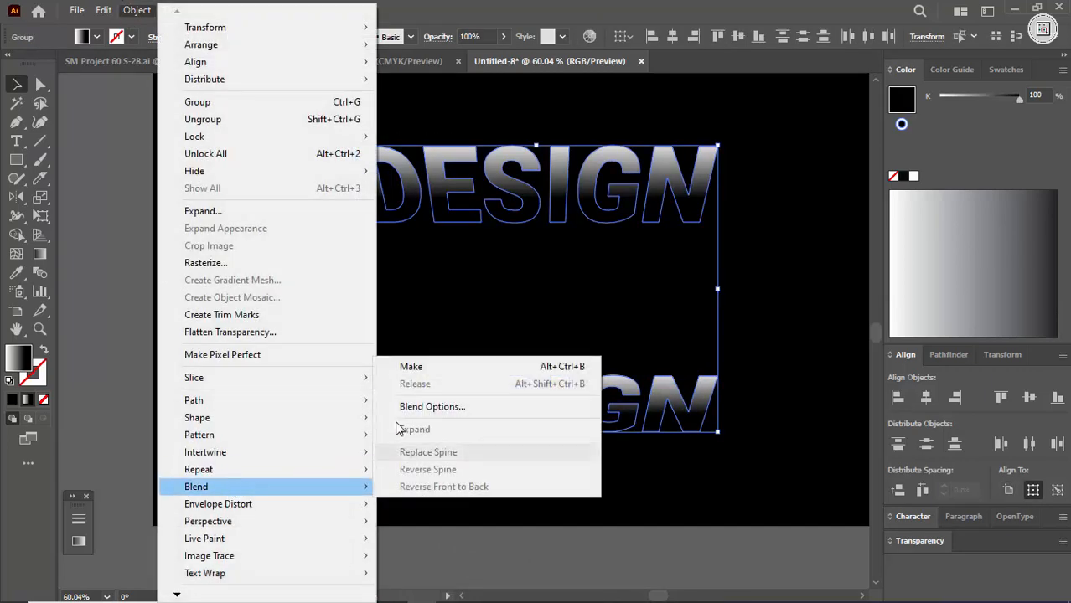
{"action": "left_click", "coordinate": [402, 366]}
- Set the blend's spacing to 4 specified steps
{"action": "left_click", "coordinate": [136, 10]}
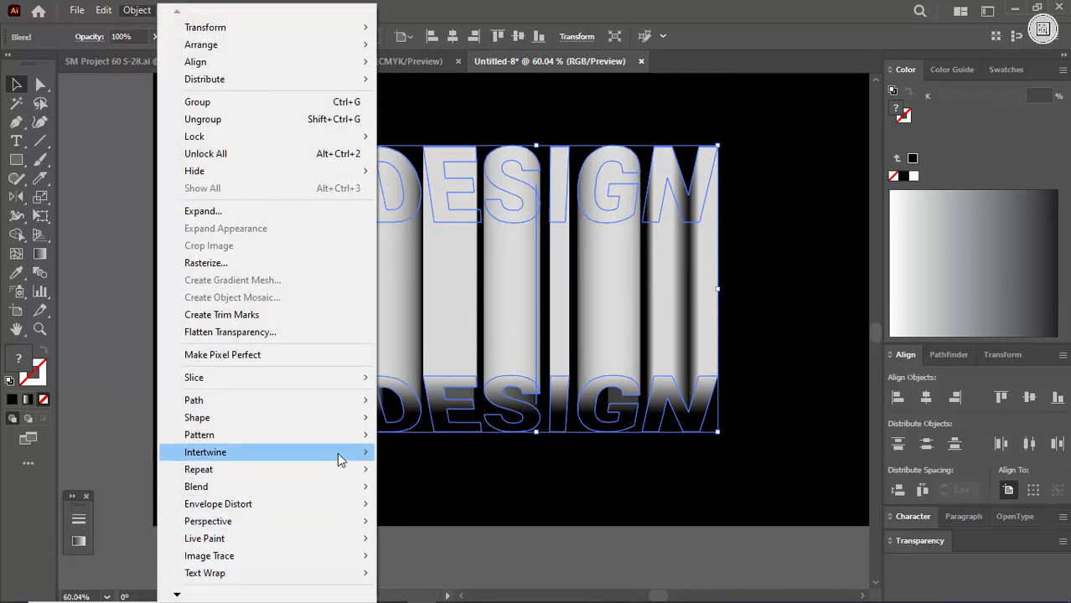
{"action": "mouse_move", "coordinate": [325, 488]}
{"action": "left_click", "coordinate": [472, 411]}
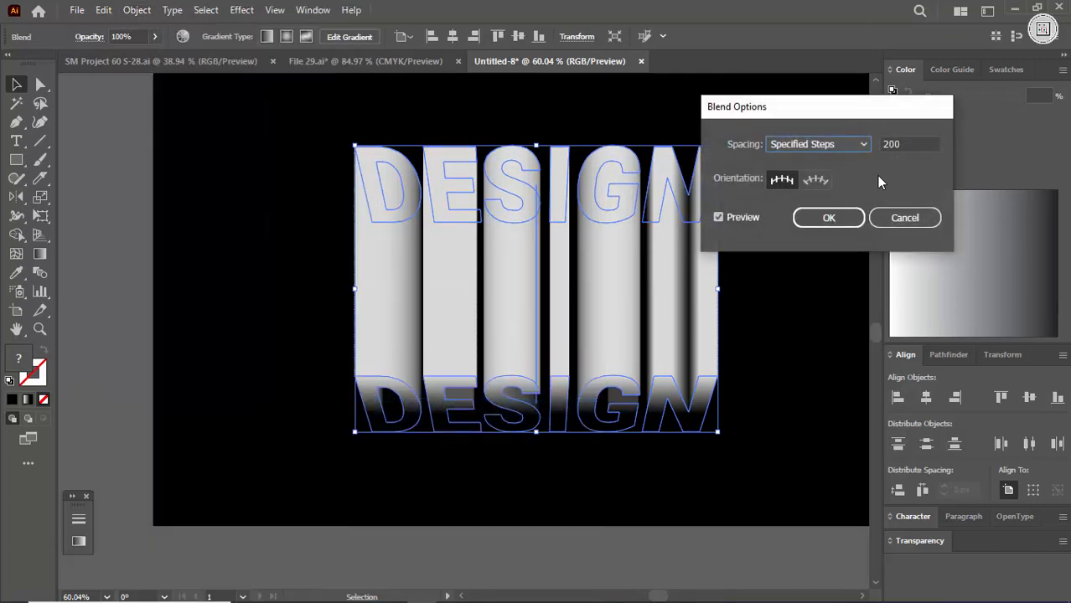
{"action": "left_click_drag", "start_coordinate": [916, 144], "coordinate": [869, 144]}
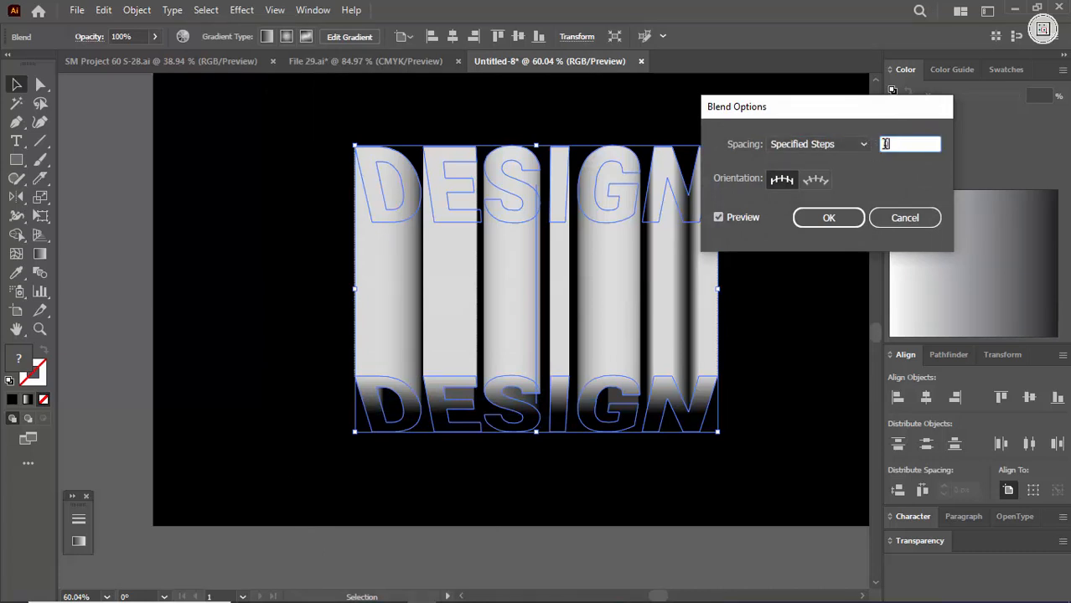
{"action": "type", "text": "1"}
{"action": "key", "text": "Up"}
{"action": "key", "text": "Up"}
{"action": "key", "text": "Up"}
{"action": "key", "text": "Up"}
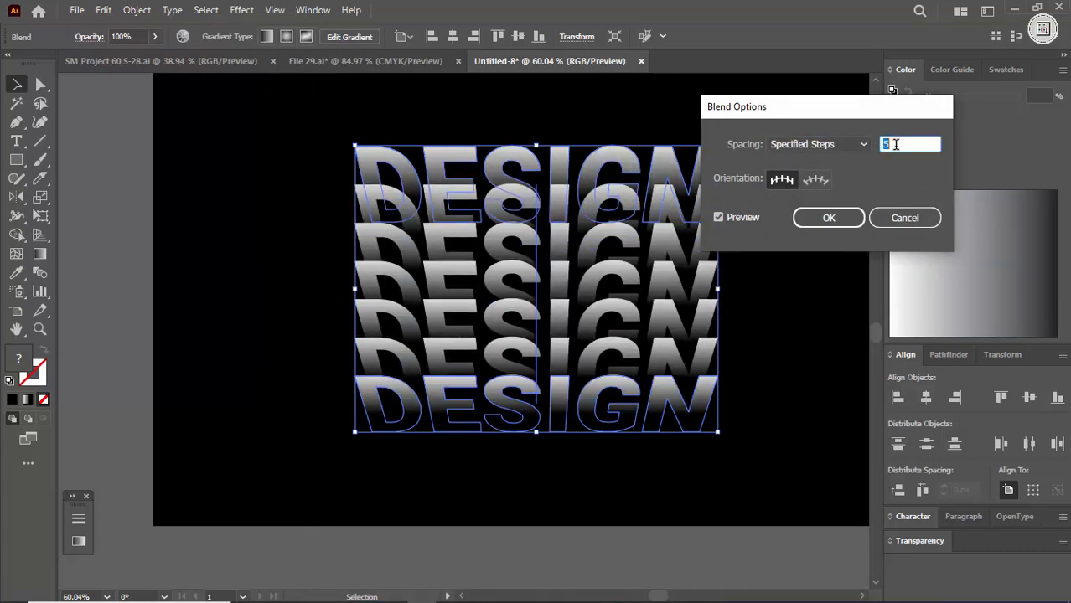
{"action": "key", "text": "Down"}
{"action": "key", "text": "Down"}
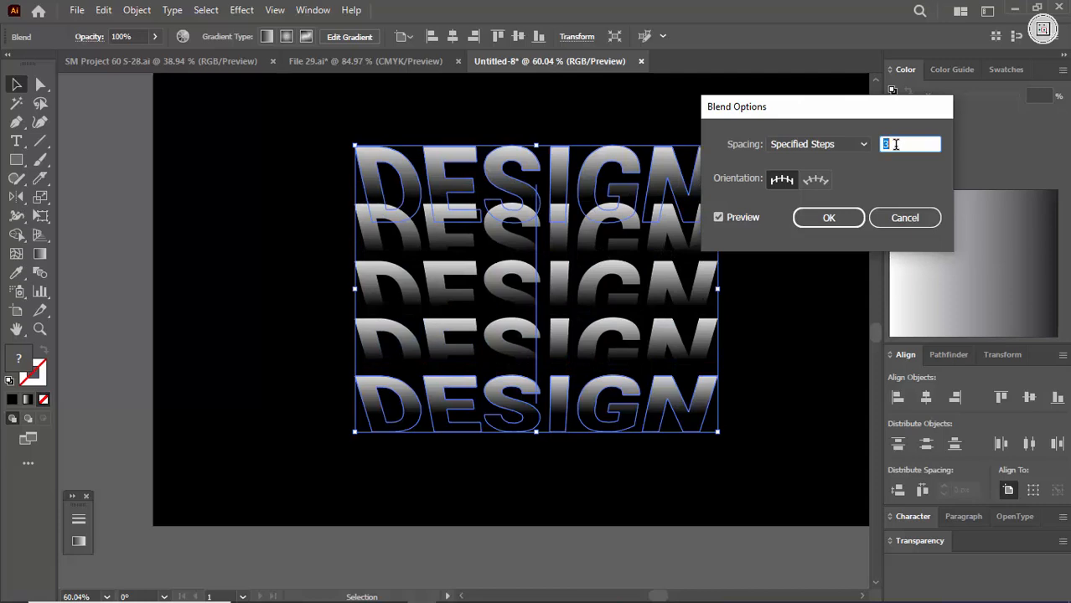
{"action": "key", "text": "Up"}
{"action": "left_click", "coordinate": [800, 218]}
{"action": "left_click", "coordinate": [788, 243]}
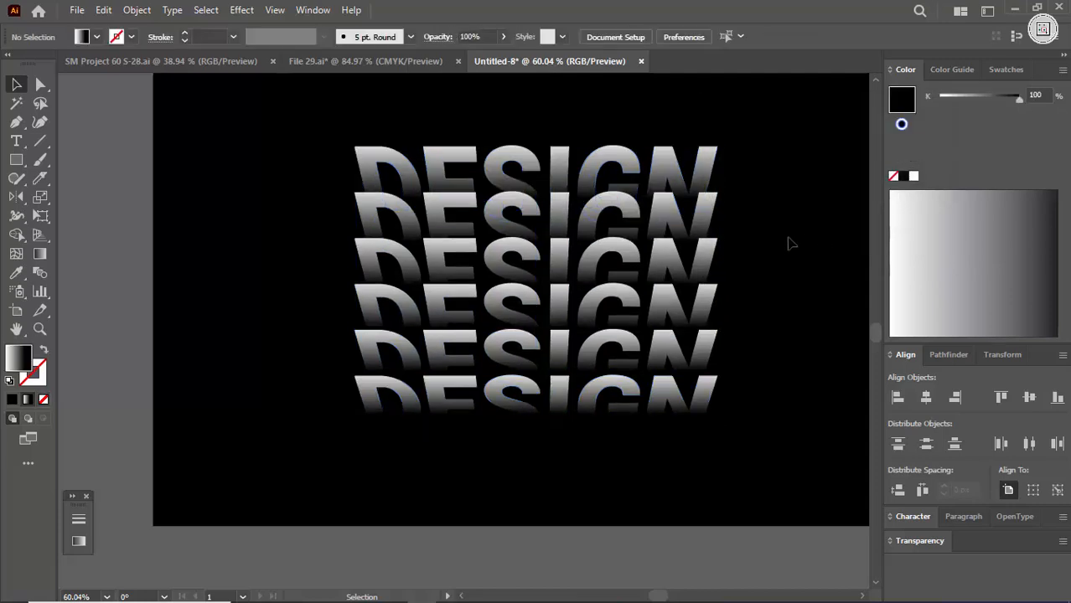
- Expand the blended DESIGN lettering into separate copies, with the Object option on and Fill off
{"action": "key", "text": "ctrl+space"}
{"action": "left_click_drag", "start_coordinate": [747, 263], "coordinate": [672, 362]}
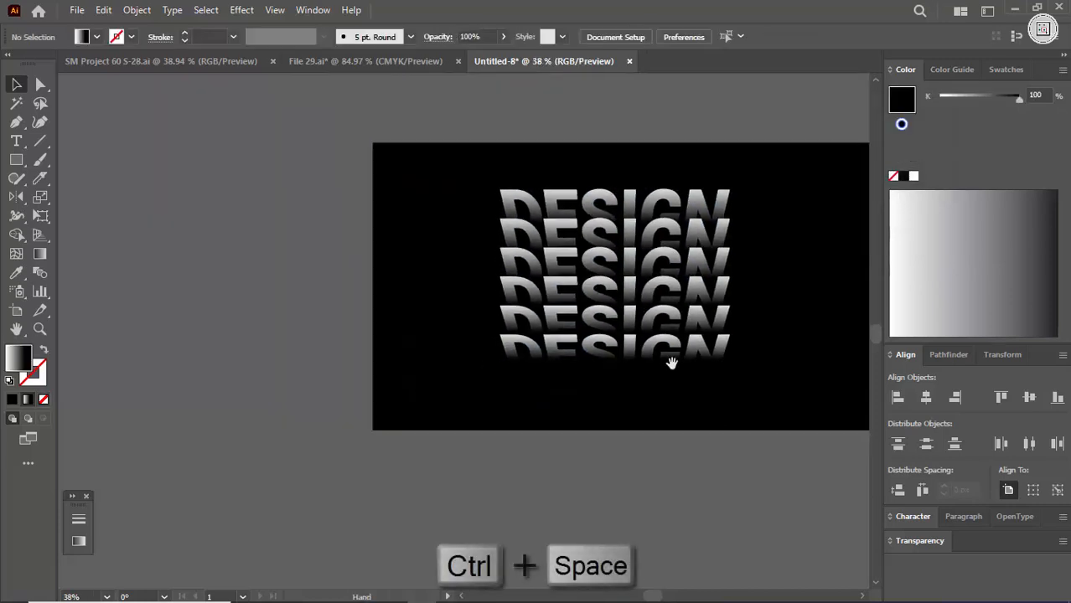
{"action": "left_click_drag", "start_coordinate": [610, 351], "coordinate": [557, 350]}
{"action": "left_click_drag", "start_coordinate": [574, 242], "coordinate": [641, 277]}
{"action": "left_click_drag", "start_coordinate": [574, 285], "coordinate": [507, 289]}
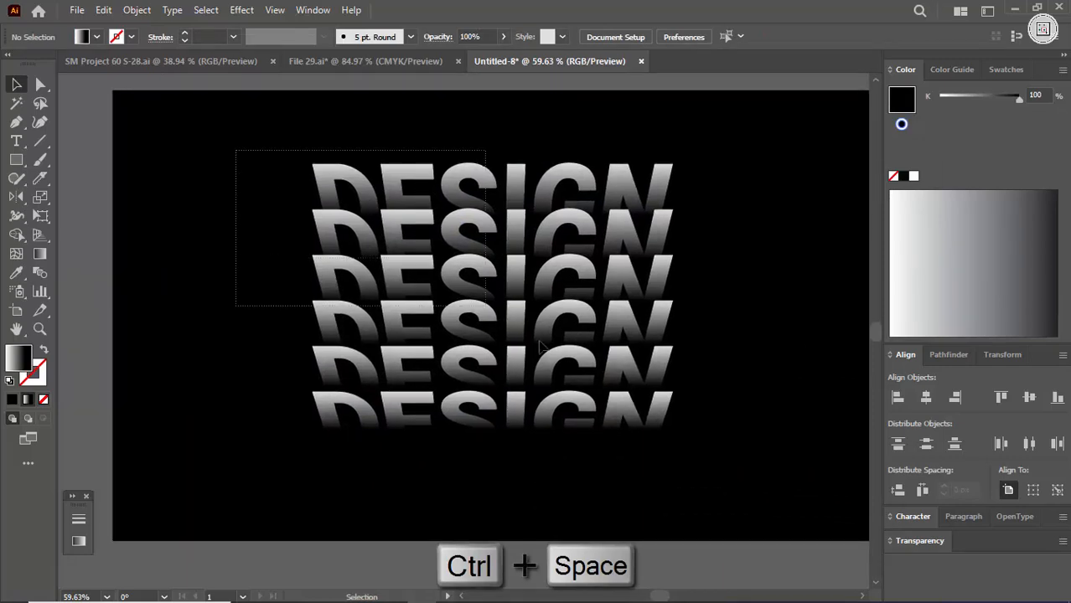
{"action": "left_click_drag", "start_coordinate": [539, 341], "coordinate": [692, 457]}
{"action": "left_click", "coordinate": [691, 458]}
{"action": "left_click_drag", "start_coordinate": [214, 104], "coordinate": [797, 531]}
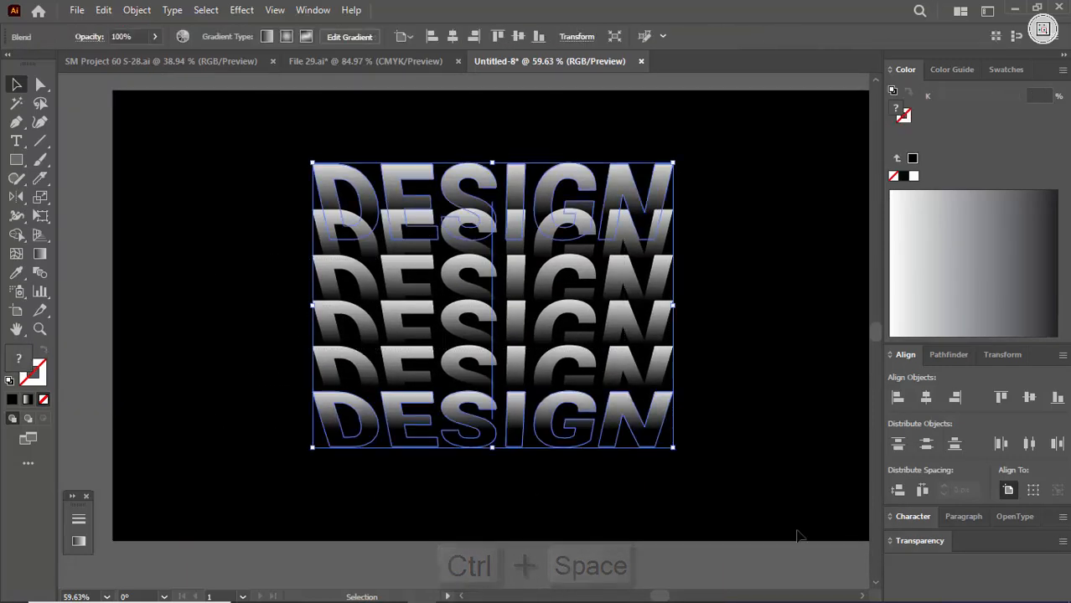
{"action": "left_click", "coordinate": [133, 10]}
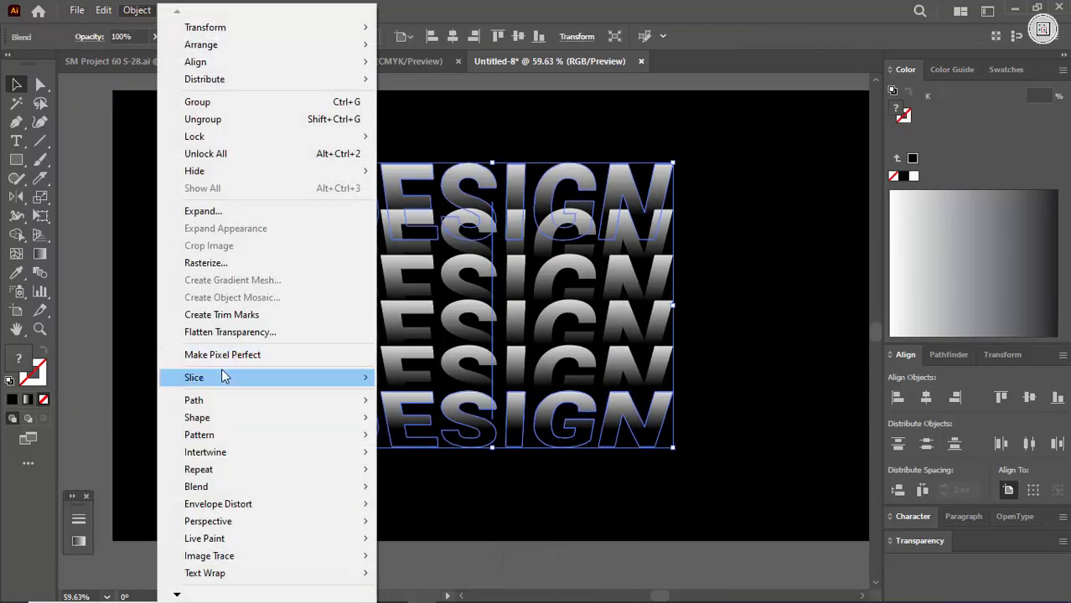
{"action": "left_click", "coordinate": [211, 211]}
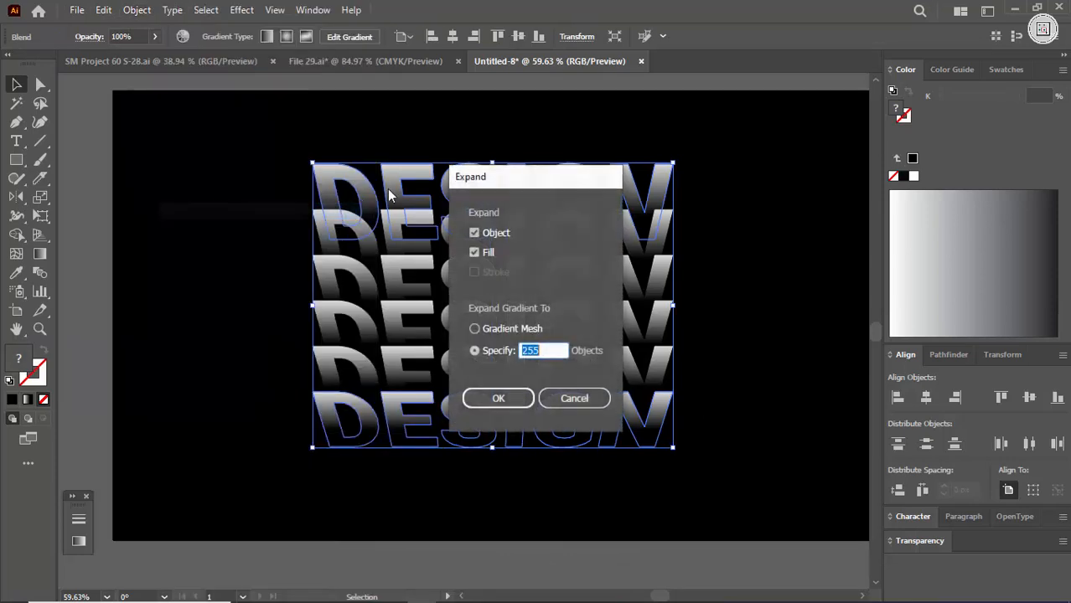
{"action": "left_click", "coordinate": [489, 254]}
{"action": "left_click", "coordinate": [496, 399]}
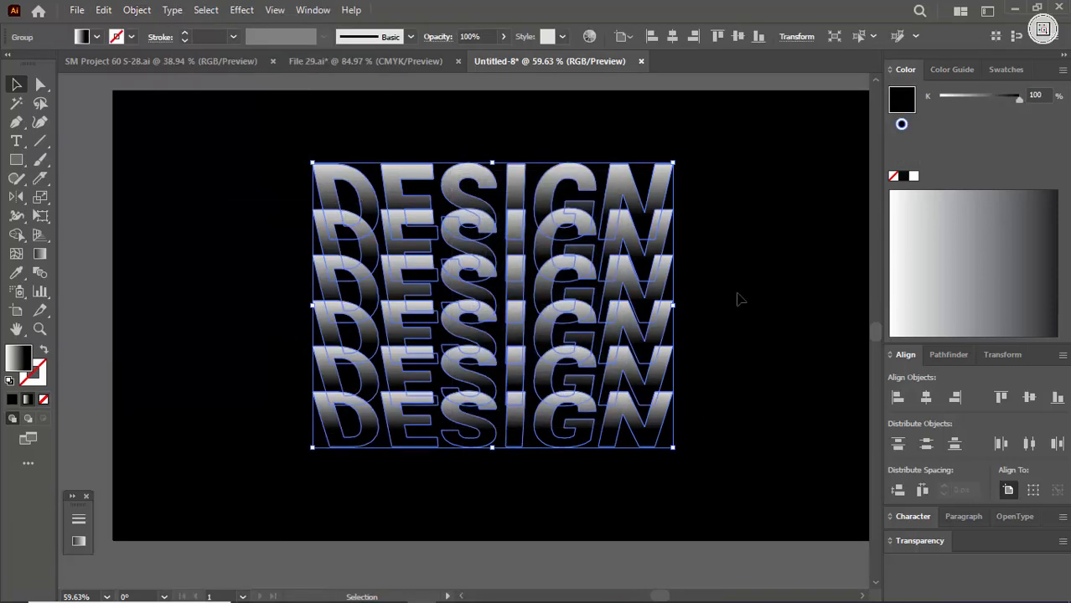
- Undo the last move of the expanded lettering copies and group them
{"action": "left_click_drag", "start_coordinate": [726, 164], "coordinate": [279, 507]}
{"action": "key", "text": "ctrl+z"}
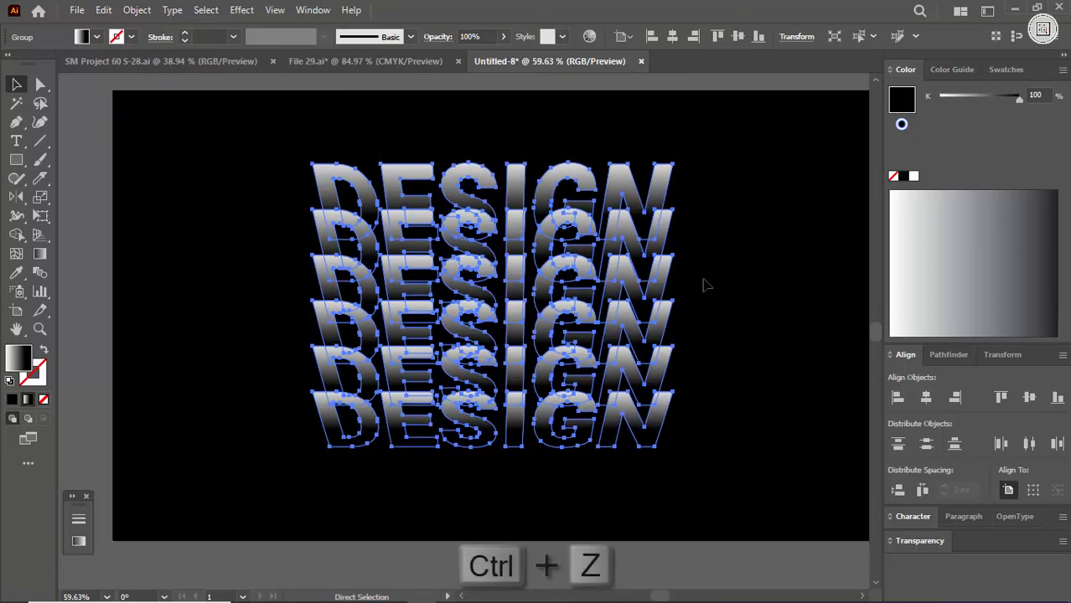
{"action": "key", "text": "ctrl+g"}
{"action": "right_click", "coordinate": [655, 394]}
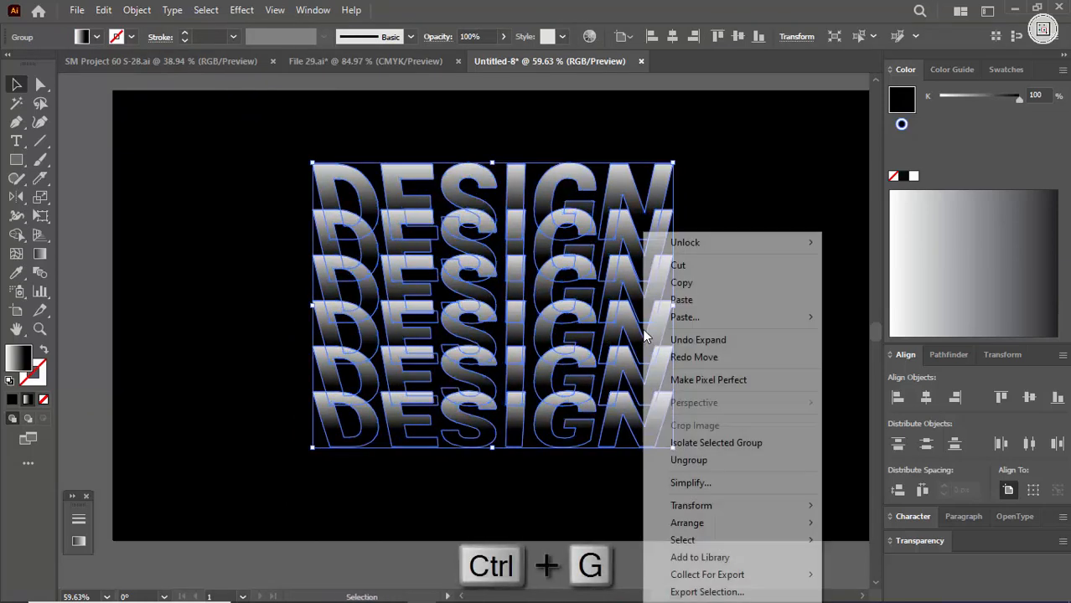
{"action": "left_click", "coordinate": [755, 188]}
{"action": "left_click", "coordinate": [569, 327]}
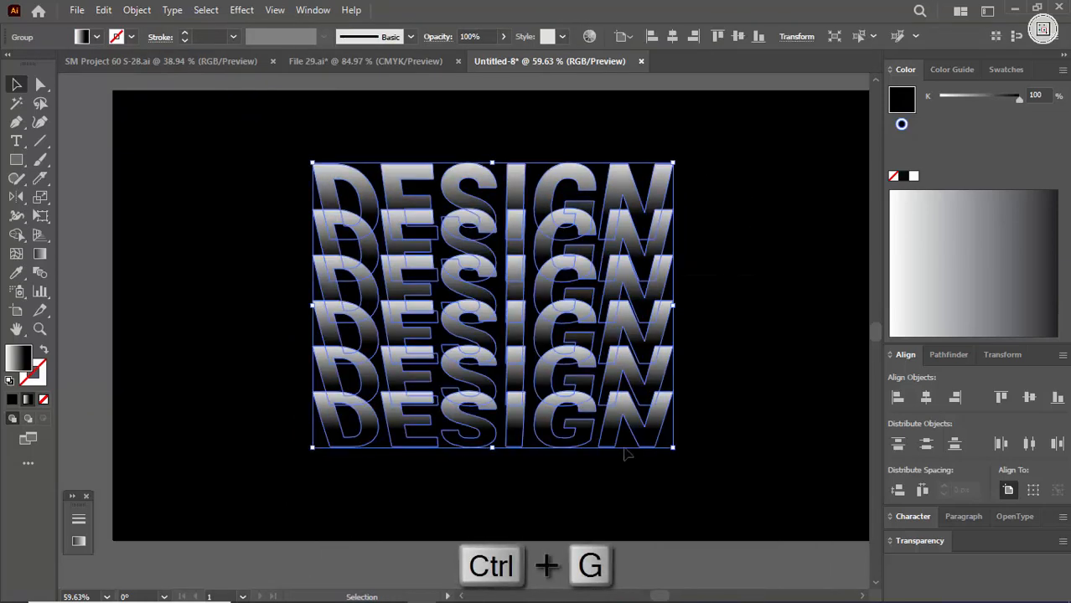
- Scale down the expanded lettering group near the artboard's upper edge and place a duplicate directly below it
{"action": "left_click_drag", "start_coordinate": [680, 447], "coordinate": [564, 388]}
{"action": "left_click", "coordinate": [565, 383]}
{"action": "key", "text": "ctrl+space"}
{"action": "left_click_drag", "start_coordinate": [576, 310], "coordinate": [537, 337]}
{"action": "left_click_drag", "start_coordinate": [469, 315], "coordinate": [548, 430]}
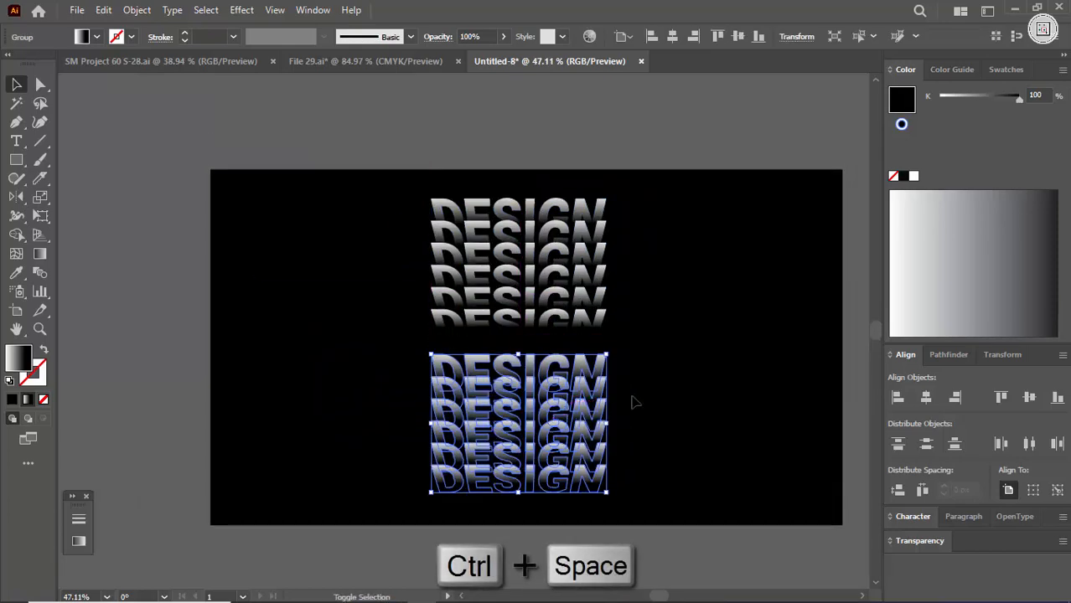
- Reflect the lower lettering group across the horizontal axis, with the preview turned on
{"action": "right_click", "coordinate": [616, 356]}
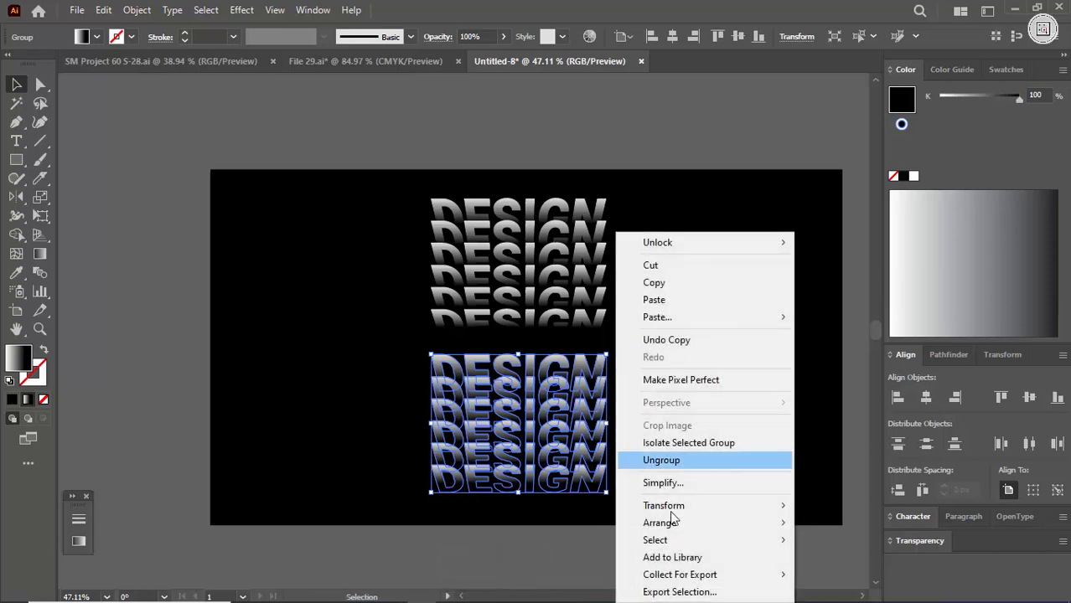
{"action": "mouse_move", "coordinate": [676, 524]}
{"action": "mouse_move", "coordinate": [679, 506]}
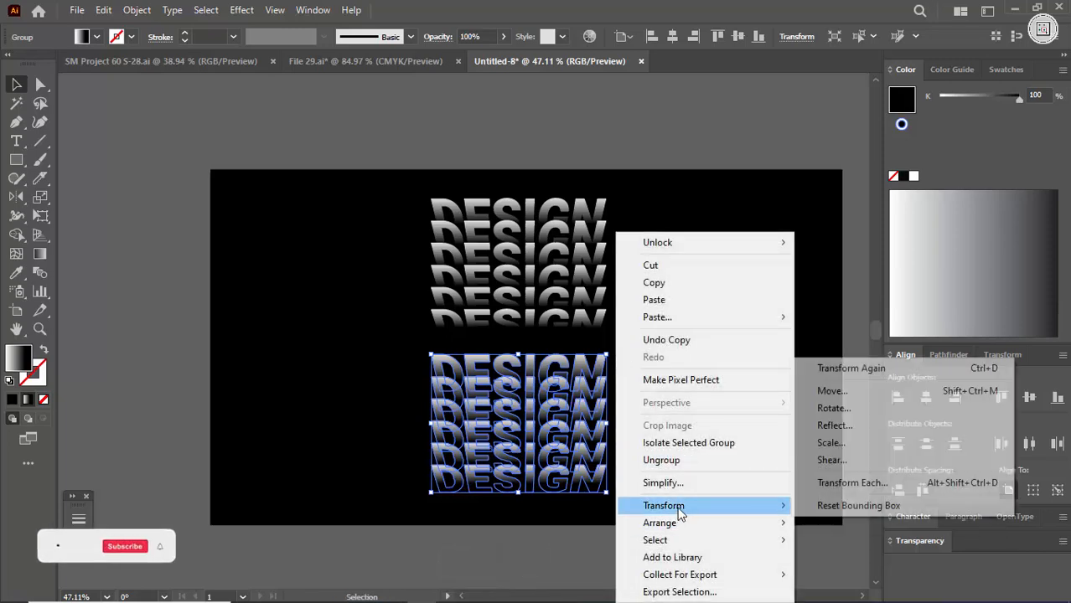
{"action": "left_click", "coordinate": [830, 427]}
{"action": "left_click", "coordinate": [617, 303]}
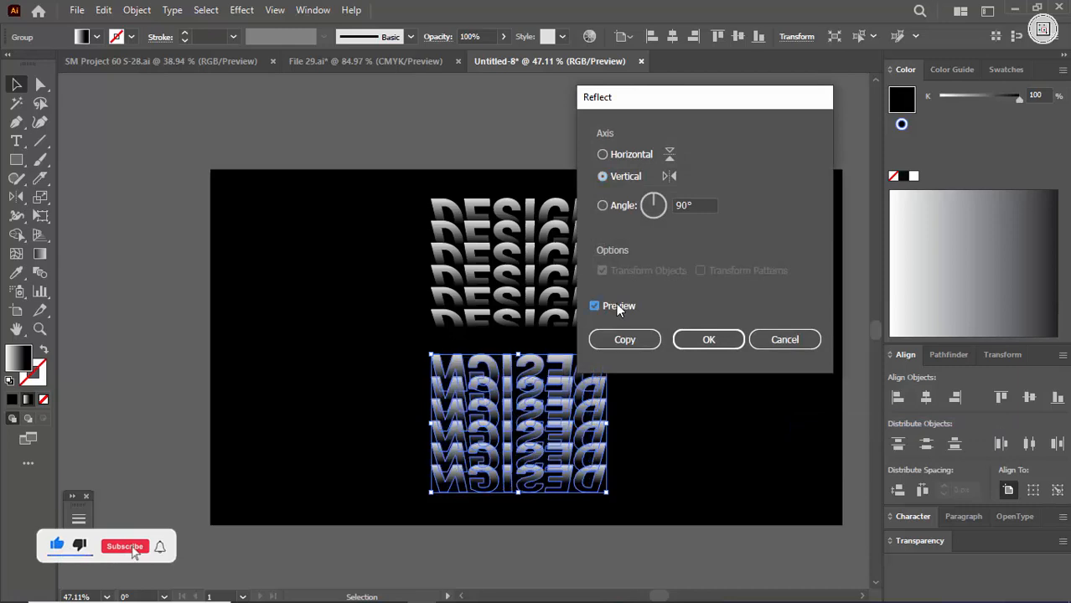
{"action": "left_click", "coordinate": [625, 154]}
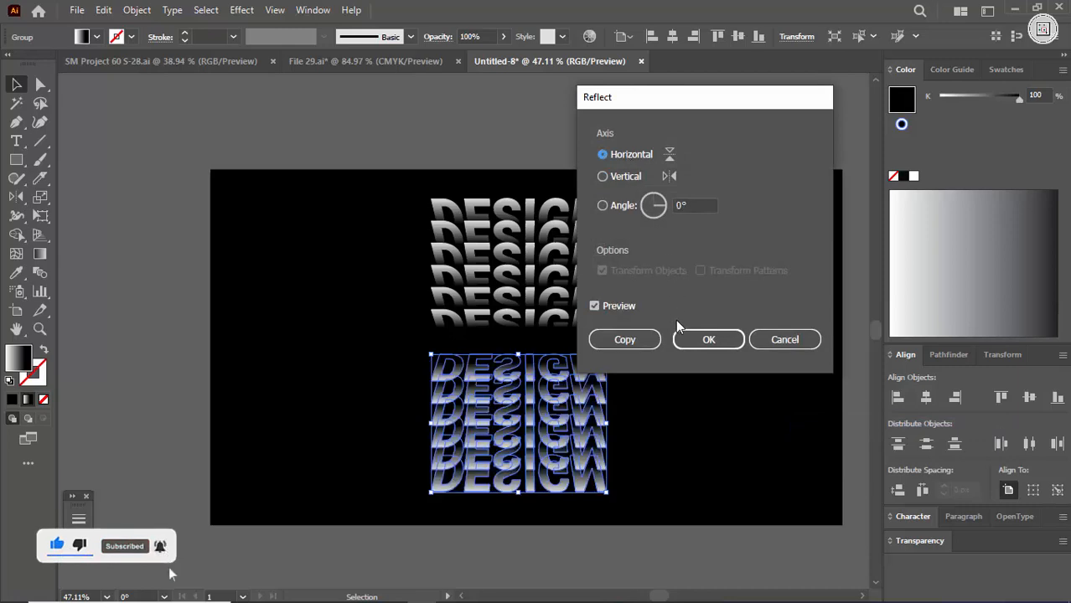
{"action": "left_click", "coordinate": [718, 341]}
{"action": "left_click", "coordinate": [658, 401]}
- Add the text "design" in the empty area above the artboard
{"action": "key", "text": "ctrl+space"}
{"action": "left_click_drag", "start_coordinate": [535, 361], "coordinate": [717, 416]}
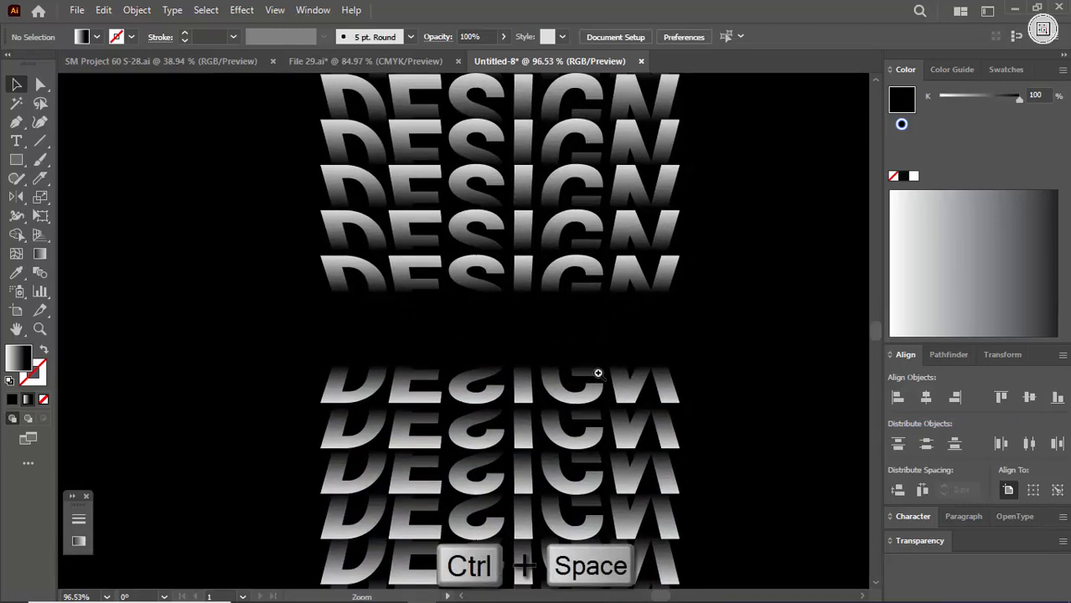
{"action": "left_click_drag", "start_coordinate": [598, 374], "coordinate": [503, 361]}
{"action": "key", "text": "space"}
{"action": "left_click_drag", "start_coordinate": [493, 251], "coordinate": [466, 362]}
{"action": "key", "text": "t"}
{"action": "left_click", "coordinate": [429, 171]}
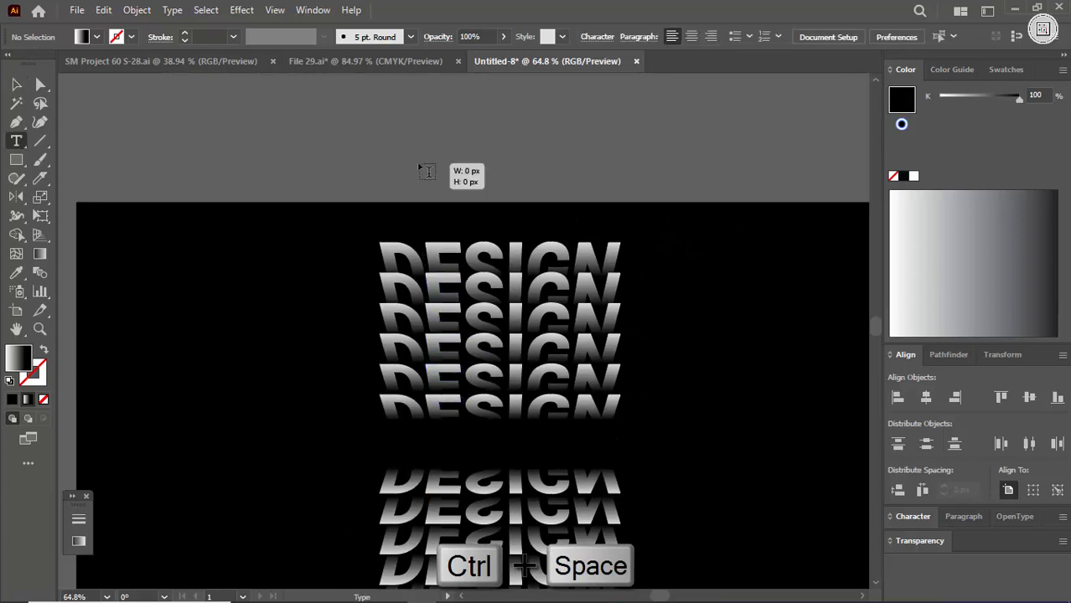
{"action": "type", "text": "design"}
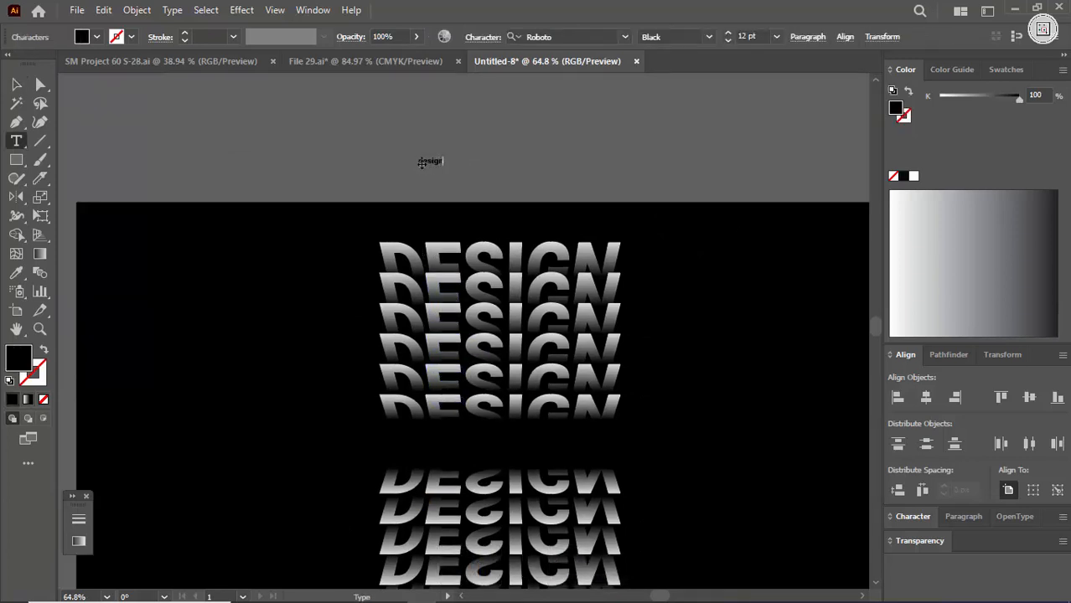
{"action": "key", "text": "Escape"}
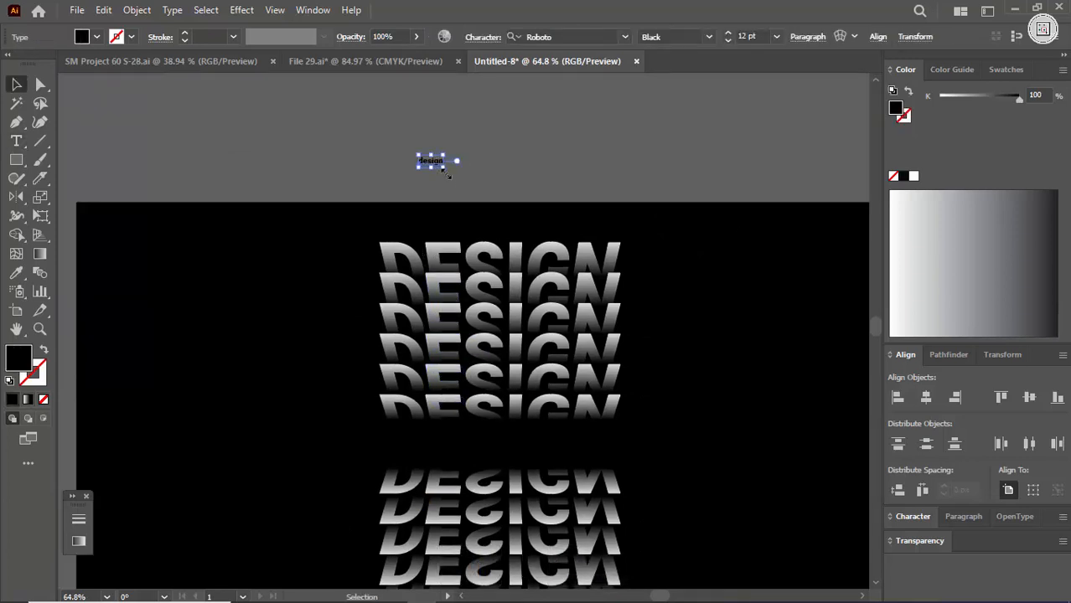
- Enlarge the new text to about 94 pt and change its case to UPPERCASE
{"action": "left_click_drag", "start_coordinate": [445, 167], "coordinate": [611, 227]}
{"action": "left_click_drag", "start_coordinate": [575, 192], "coordinate": [570, 170]}
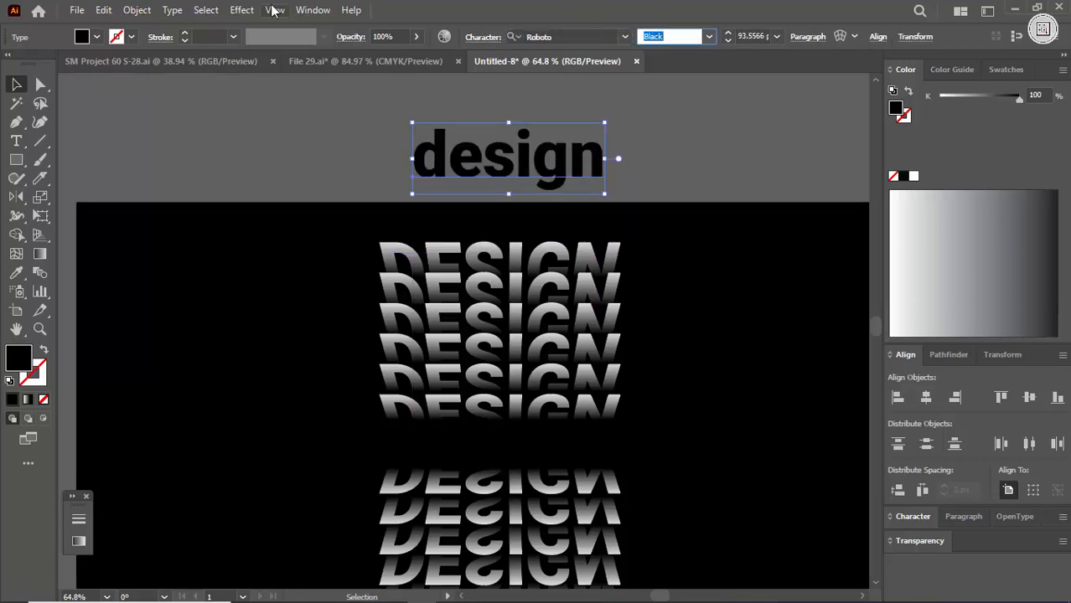
{"action": "left_click", "coordinate": [172, 10]}
{"action": "mouse_move", "coordinate": [324, 251]}
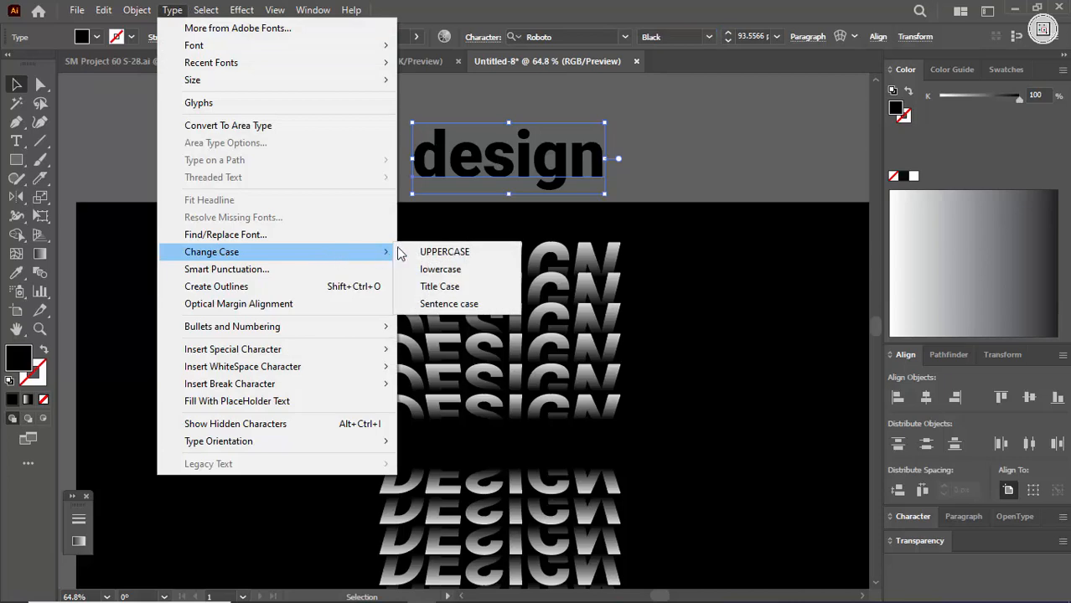
{"action": "left_click", "coordinate": [444, 251]}
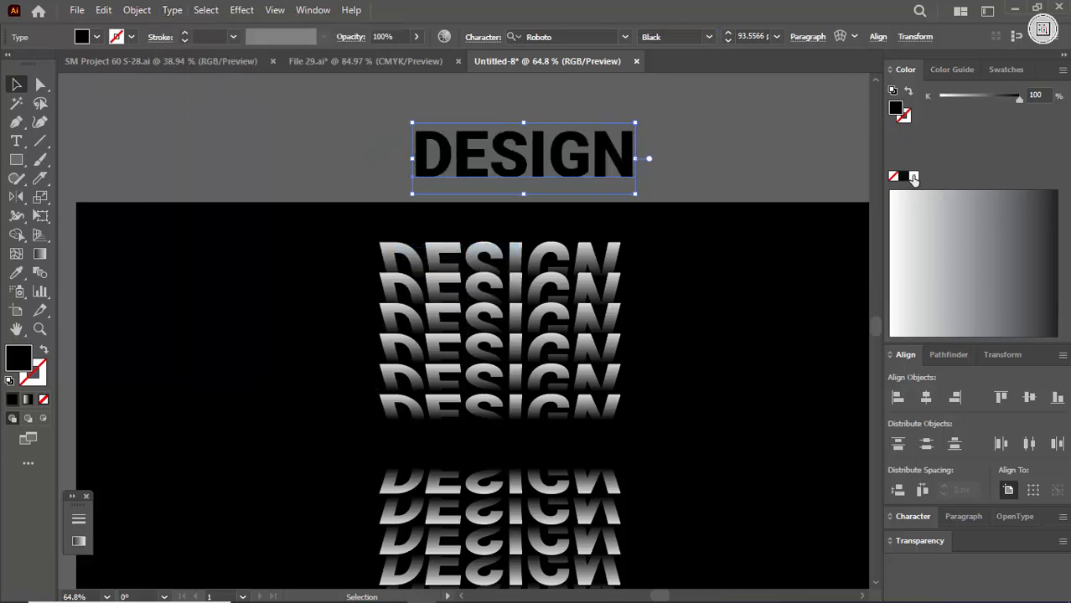
- Fill the uppercase DESIGN text with white and convert it to outlines
{"action": "left_click", "coordinate": [914, 177]}
{"action": "right_click", "coordinate": [492, 160]}
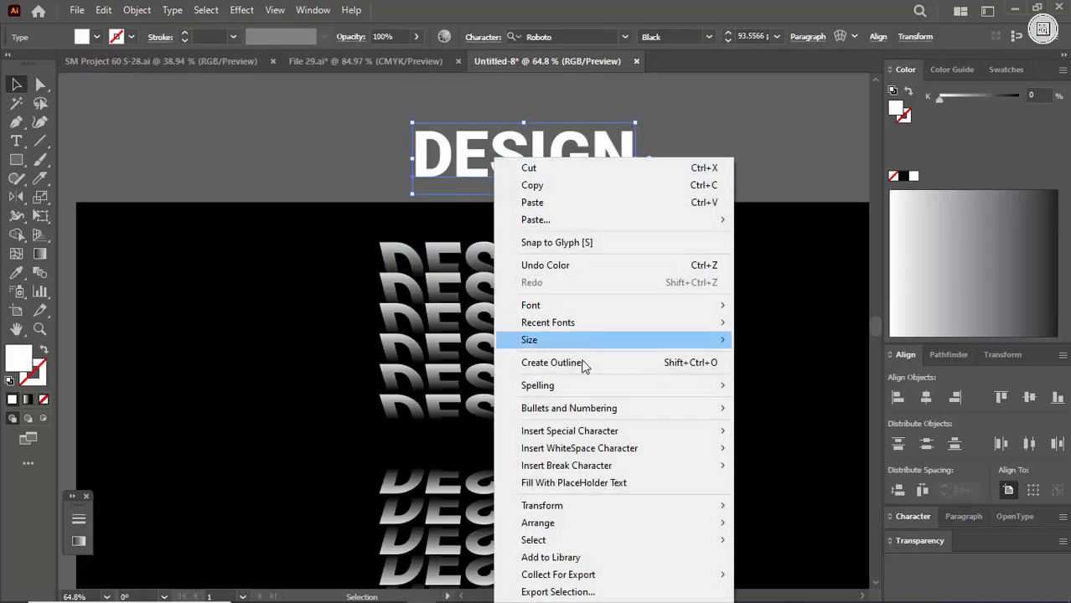
{"action": "left_click", "coordinate": [580, 364]}
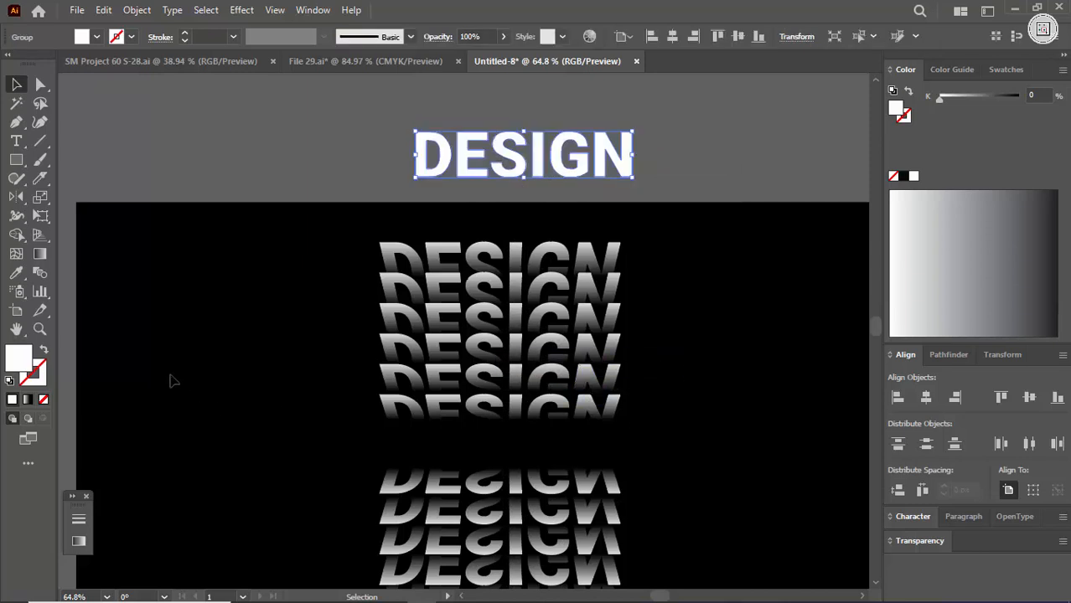
- Show the rulers and place vertical guides at the left and right edges of the stacked lettering
{"action": "key", "text": "ctrl+r"}
{"action": "left_click_drag", "start_coordinate": [64, 335], "coordinate": [310, 352]}
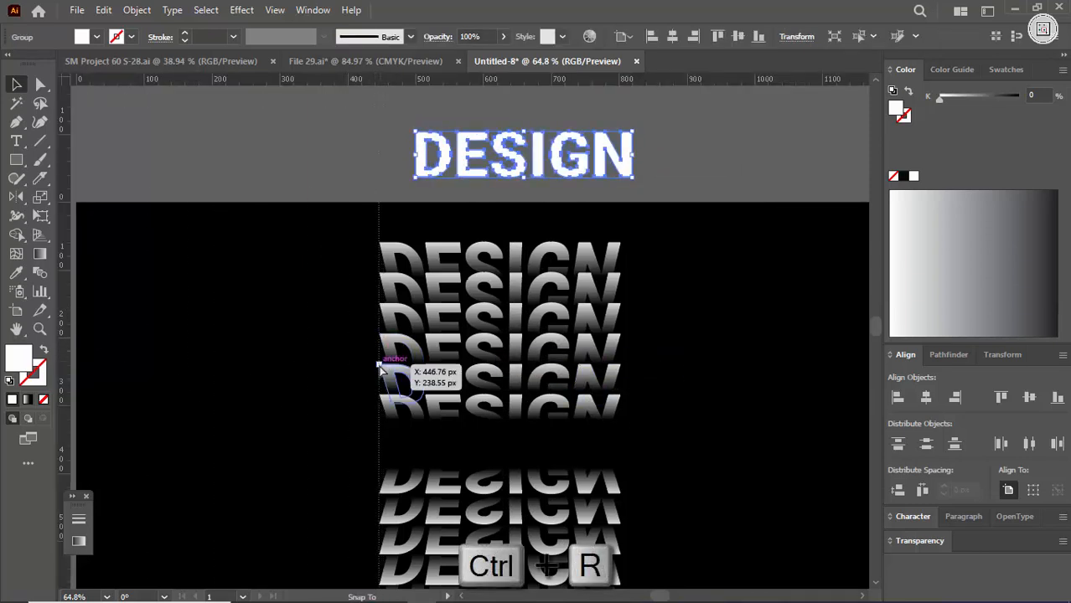
{"action": "left_click_drag", "start_coordinate": [378, 367], "coordinate": [379, 367]}
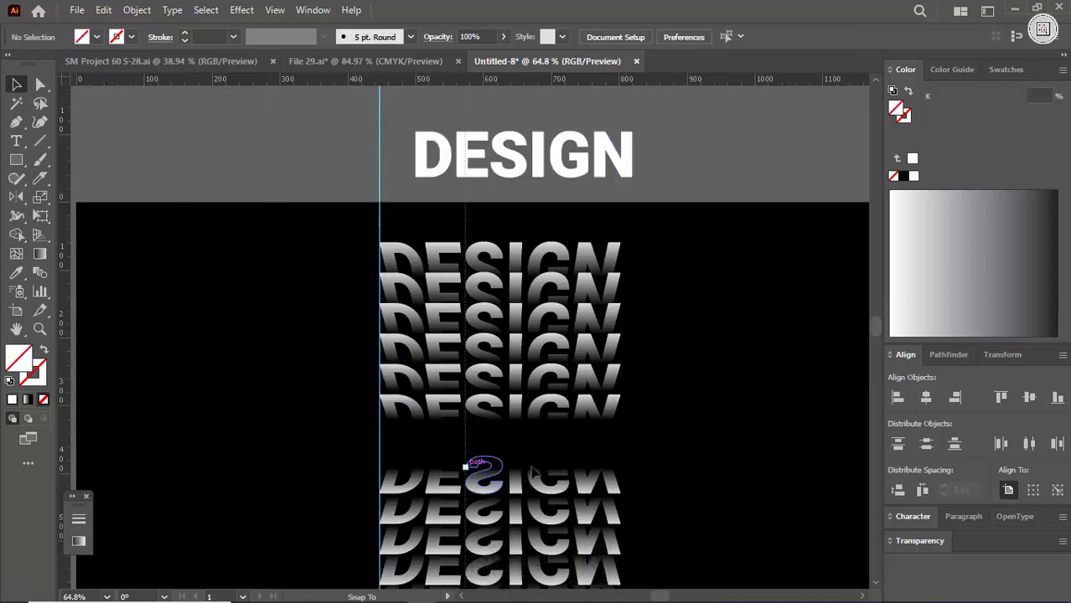
{"action": "left_click_drag", "start_coordinate": [622, 403], "coordinate": [621, 402]}
- Move the white DESIGN lettering between the two stacks and scale it to fit between the guides, about 355 px wide
{"action": "left_click_drag", "start_coordinate": [580, 174], "coordinate": [549, 467]}
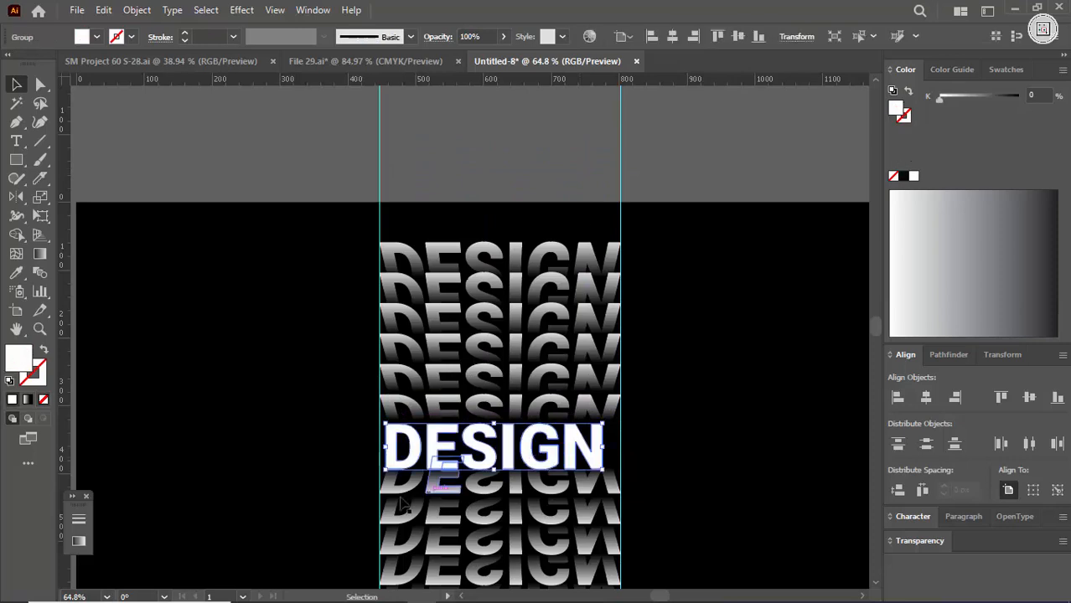
{"action": "key", "text": "ctrl+space"}
{"action": "left_click_drag", "start_coordinate": [400, 466], "coordinate": [498, 509]}
{"action": "left_click_drag", "start_coordinate": [601, 391], "coordinate": [560, 389]}
{"action": "key", "text": "ctrl+space"}
{"action": "left_click_drag", "start_coordinate": [649, 359], "coordinate": [211, 505]}
{"action": "left_click_drag", "start_coordinate": [405, 400], "coordinate": [657, 404]}
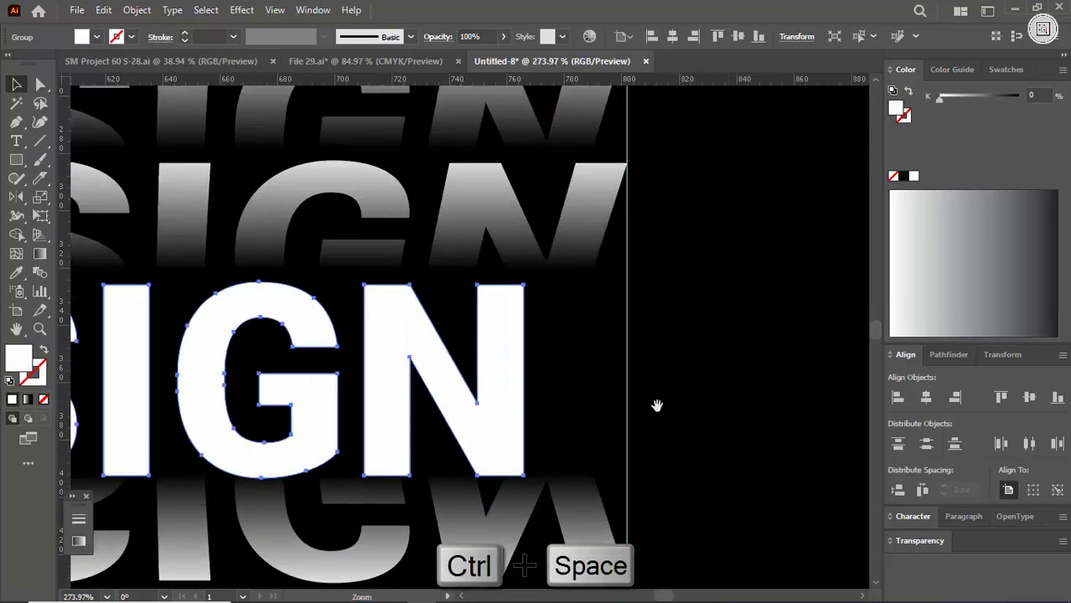
{"action": "left_click_drag", "start_coordinate": [524, 382], "coordinate": [624, 388]}
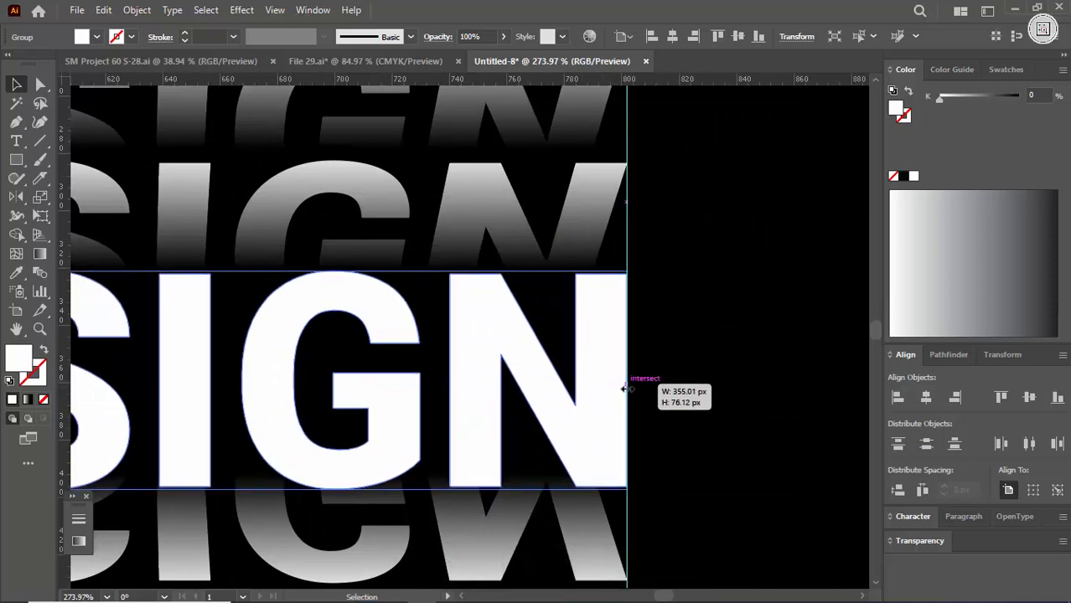
- Select both vertical guides and delete them
{"action": "key", "text": "ctrl+space"}
{"action": "left_click_drag", "start_coordinate": [726, 381], "coordinate": [412, 376]}
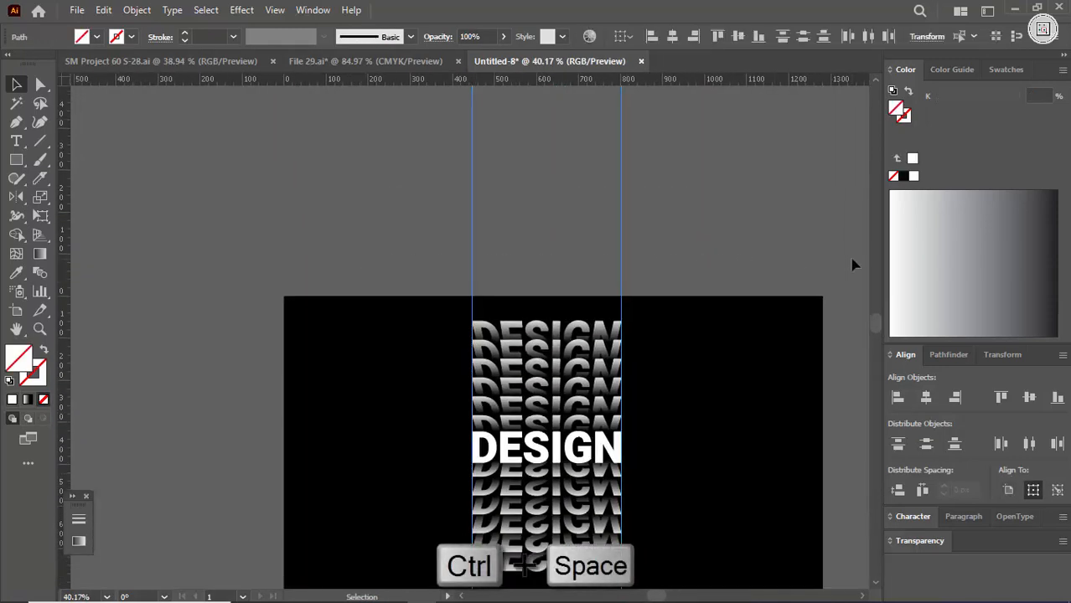
{"action": "key", "text": "Delete"}
- Move the reflected lower stack slightly down from the white DESIGN lettering
{"action": "left_click_drag", "start_coordinate": [521, 330], "coordinate": [712, 356]}
{"action": "left_click_drag", "start_coordinate": [633, 416], "coordinate": [575, 151]}
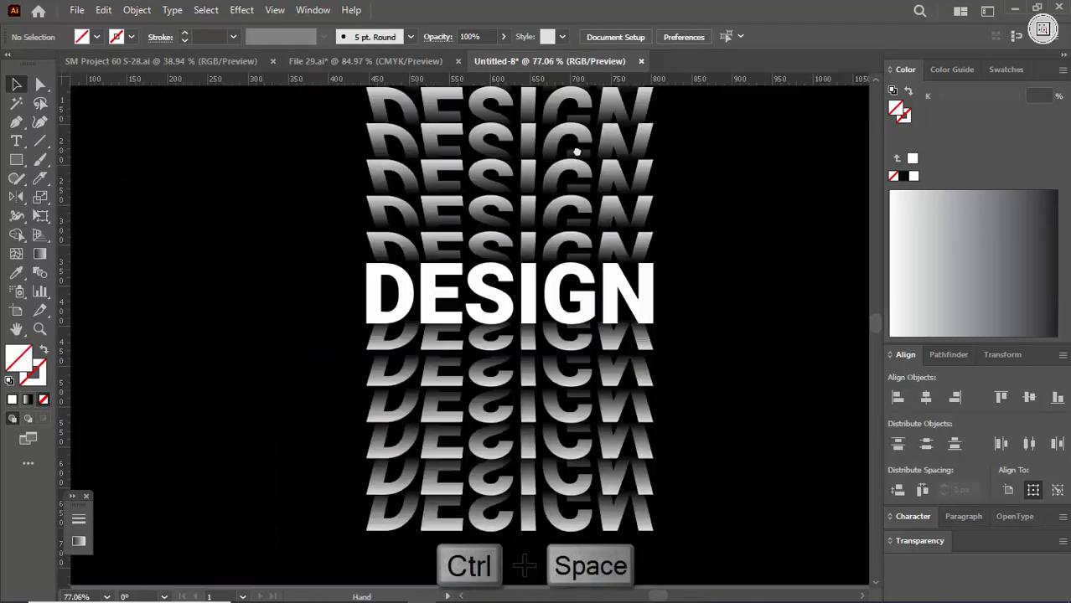
{"action": "left_click_drag", "start_coordinate": [599, 356], "coordinate": [713, 361]}
{"action": "left_click_drag", "start_coordinate": [604, 336], "coordinate": [606, 359]}
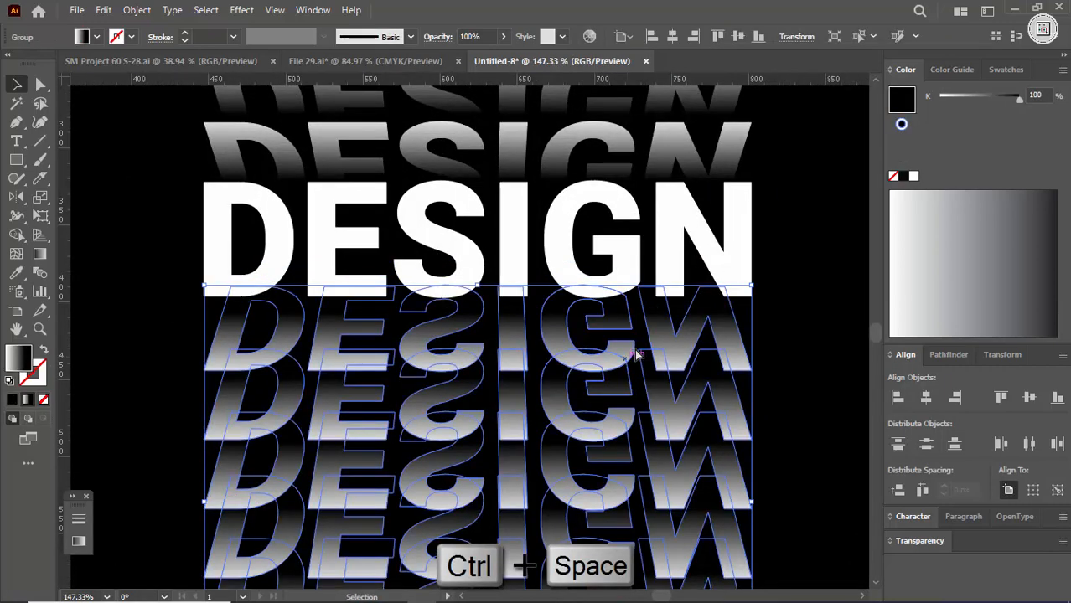
{"action": "left_click", "coordinate": [806, 311]}
- Move the upper lettering stack slightly up from the white DESIGN lettering
{"action": "left_click_drag", "start_coordinate": [781, 293], "coordinate": [514, 449]}
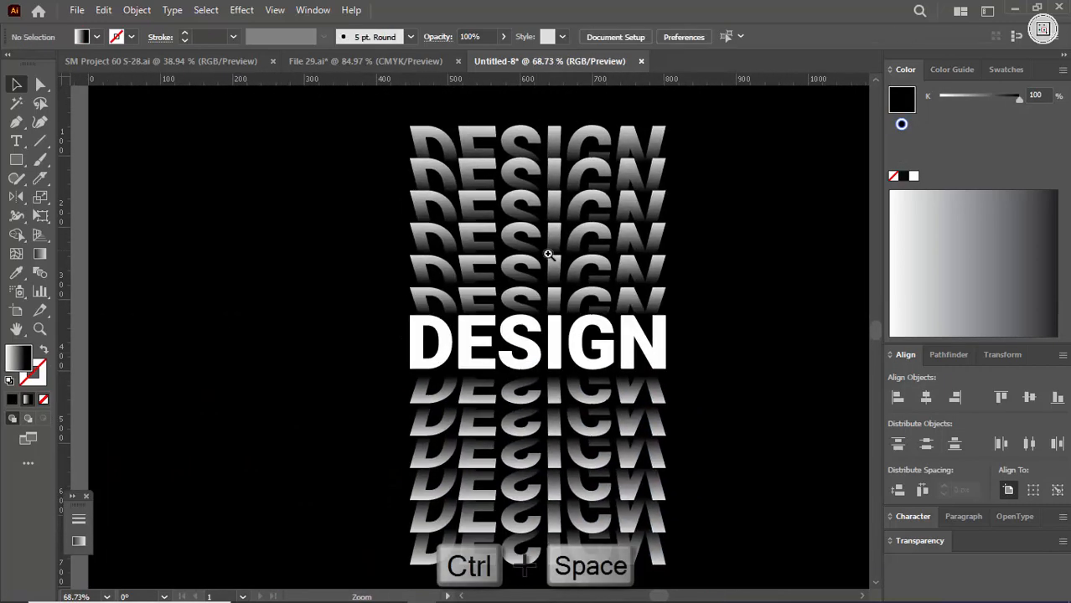
{"action": "left_click_drag", "start_coordinate": [547, 254], "coordinate": [612, 290]}
{"action": "left_click", "coordinate": [764, 281]}
- Select both lettering stacks together with the white DESIGN lettering and group them
{"action": "left_click_drag", "start_coordinate": [758, 275], "coordinate": [549, 335]}
{"action": "left_click_drag", "start_coordinate": [618, 325], "coordinate": [496, 349]}
{"action": "left_click_drag", "start_coordinate": [496, 350], "coordinate": [526, 346]}
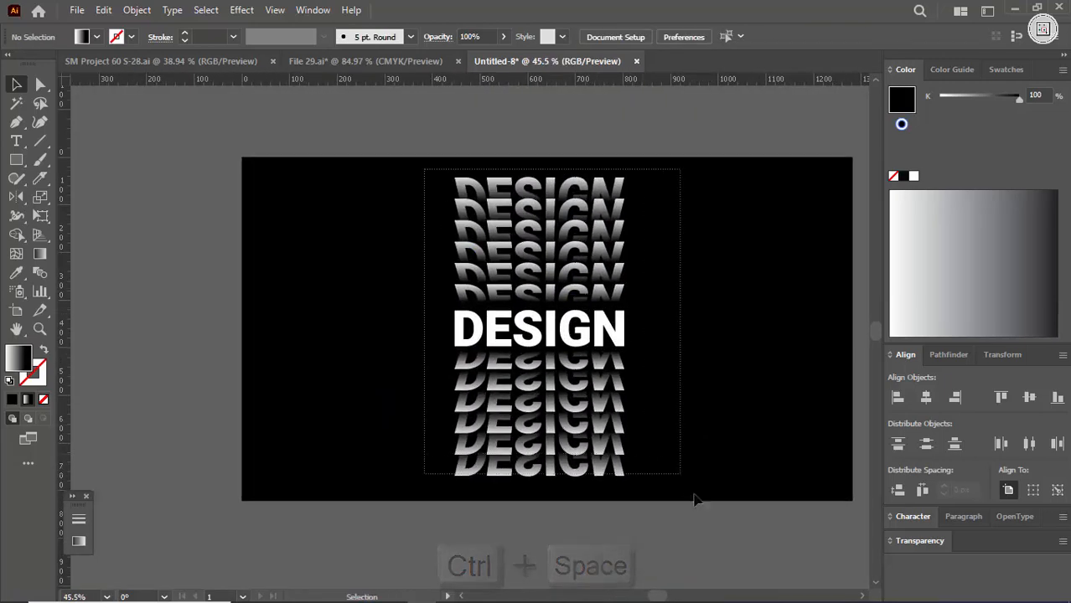
{"action": "left_click_drag", "start_coordinate": [694, 494], "coordinate": [711, 494]}
{"action": "key", "text": "ctrl+g"}
{"action": "left_click", "coordinate": [689, 408]}
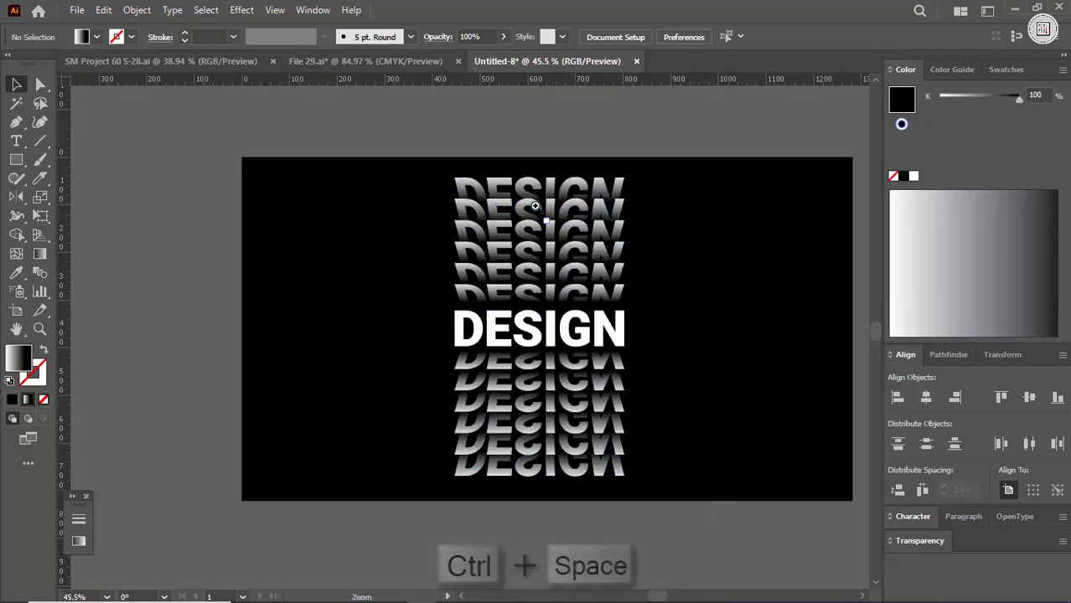
{"action": "left_click_drag", "start_coordinate": [611, 331], "coordinate": [588, 327]}
{"action": "left_click", "coordinate": [587, 329]}
{"action": "left_click", "coordinate": [713, 336]}
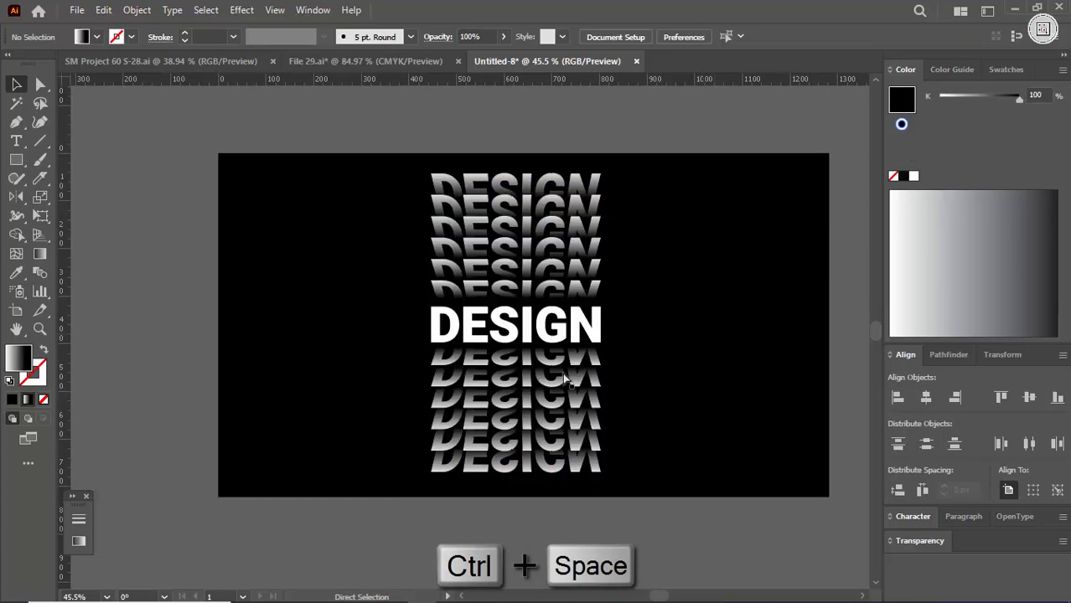
{"action": "left_click_drag", "start_coordinate": [454, 170], "coordinate": [584, 307]}
{"action": "mouse_move", "coordinate": [530, 480]}
{"action": "left_mouse_down"}
{"action": "mouse_move", "coordinate": [532, 361]}
{"action": "mouse_move", "coordinate": [526, 406]}
{"action": "mouse_move", "coordinate": [526, 390]}
{"action": "left_mouse_up"}
{"action": "left_click_drag", "start_coordinate": [515, 498], "coordinate": [518, 388]}
{"action": "mouse_move", "coordinate": [518, 495]}
{"action": "left_mouse_down"}
{"action": "mouse_move", "coordinate": [518, 416]}
{"action": "mouse_move", "coordinate": [517, 427]}
{"action": "left_mouse_up"}
{"action": "left_click_drag", "start_coordinate": [454, 380], "coordinate": [352, 369]}
{"action": "left_click_drag", "start_coordinate": [520, 285], "coordinate": [635, 372]}
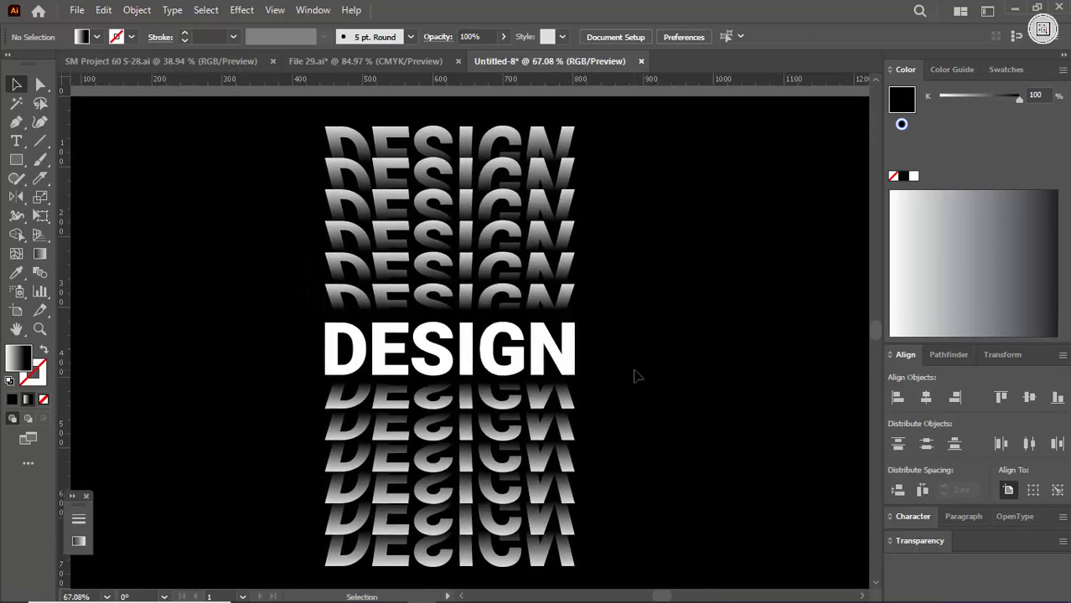
- Switch to full-screen mode and examine the finished DESIGN text effect up close
{"action": "key", "text": "f"}
{"action": "key", "text": "f"}
{"action": "left_click_drag", "start_coordinate": [468, 268], "coordinate": [529, 304]}
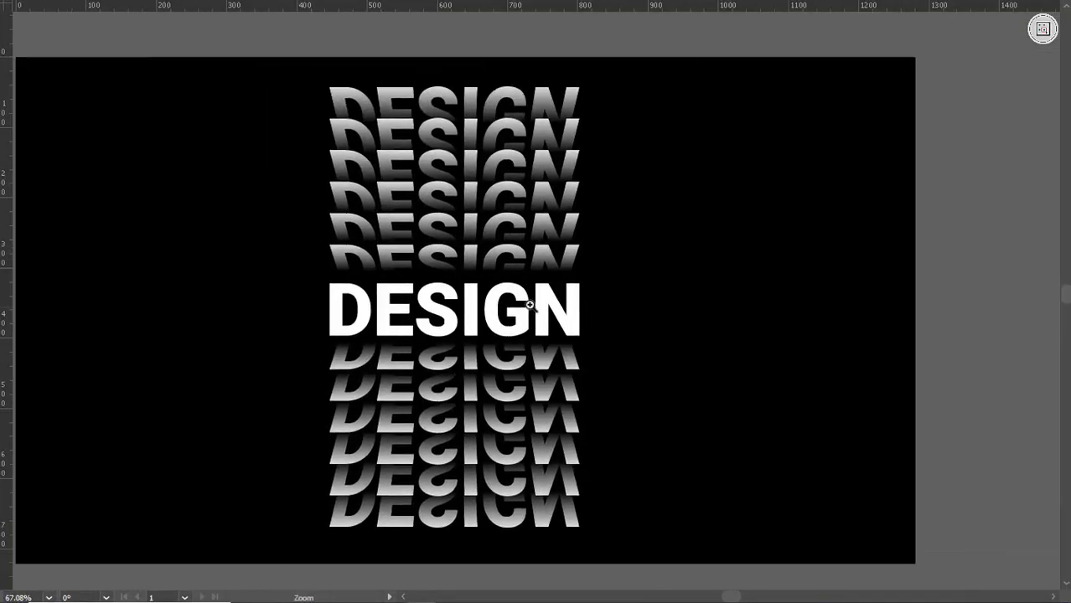
{"action": "left_click_drag", "start_coordinate": [419, 218], "coordinate": [496, 262]}
{"action": "left_click_drag", "start_coordinate": [424, 254], "coordinate": [483, 258]}
{"action": "left_click_drag", "start_coordinate": [559, 303], "coordinate": [496, 303]}
{"action": "left_click_drag", "start_coordinate": [574, 327], "coordinate": [568, 290]}
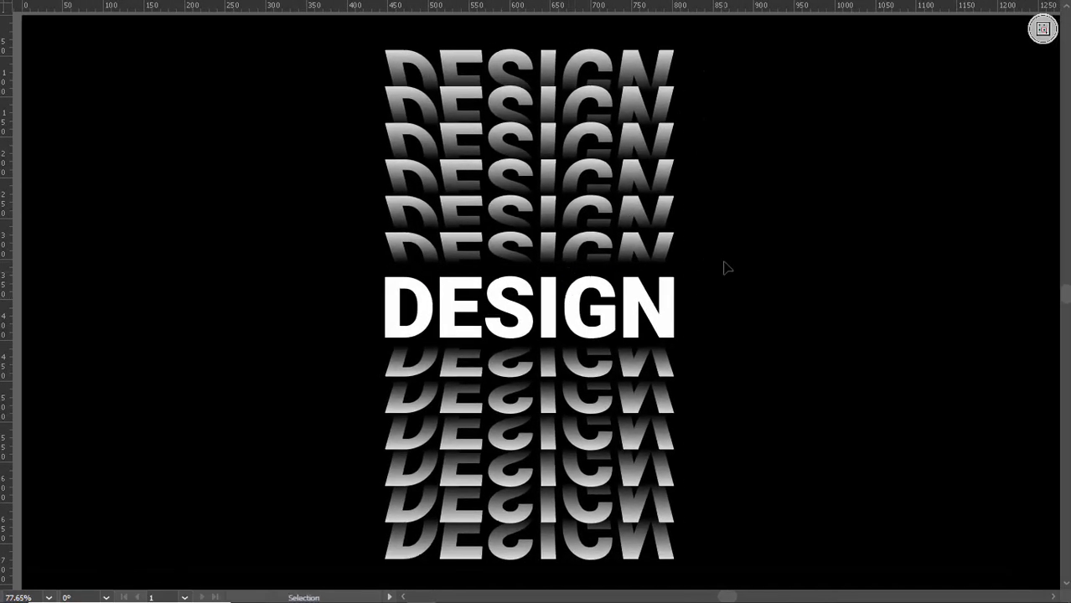